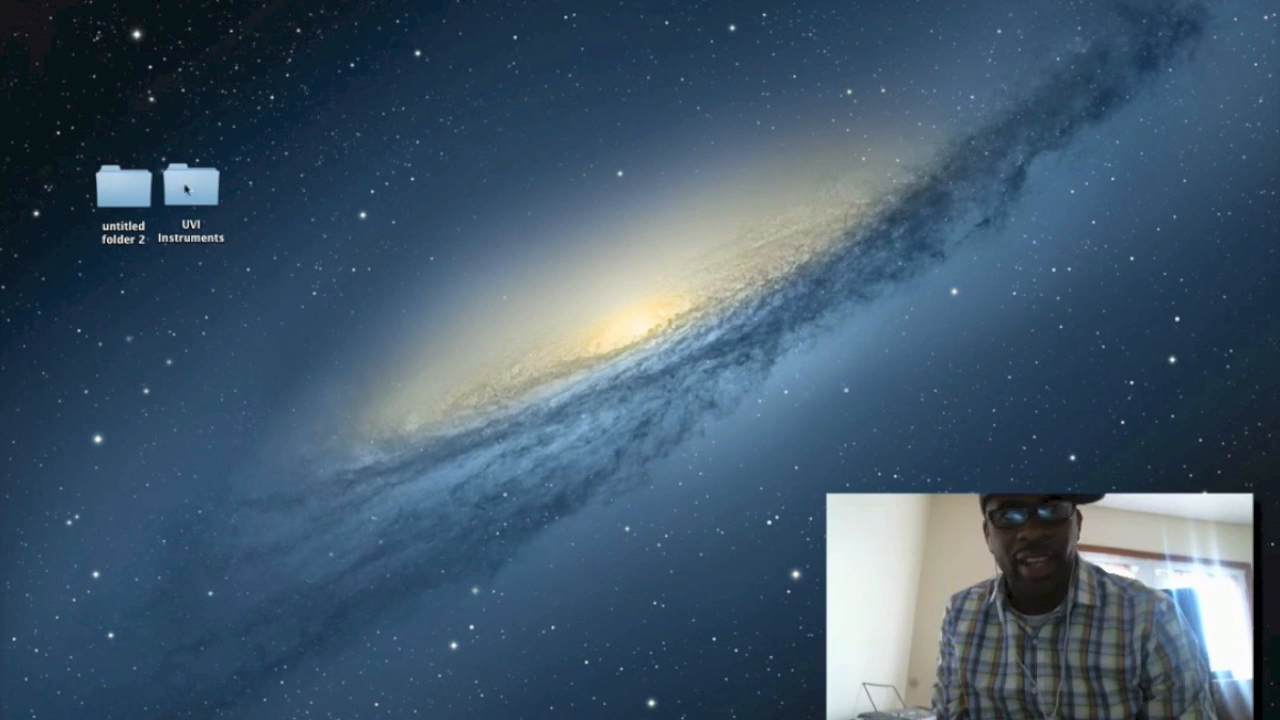
Step: Create a project with one single-timbral software instrument track and insert Kontakt 5 in stereo on it
click(155, 2)
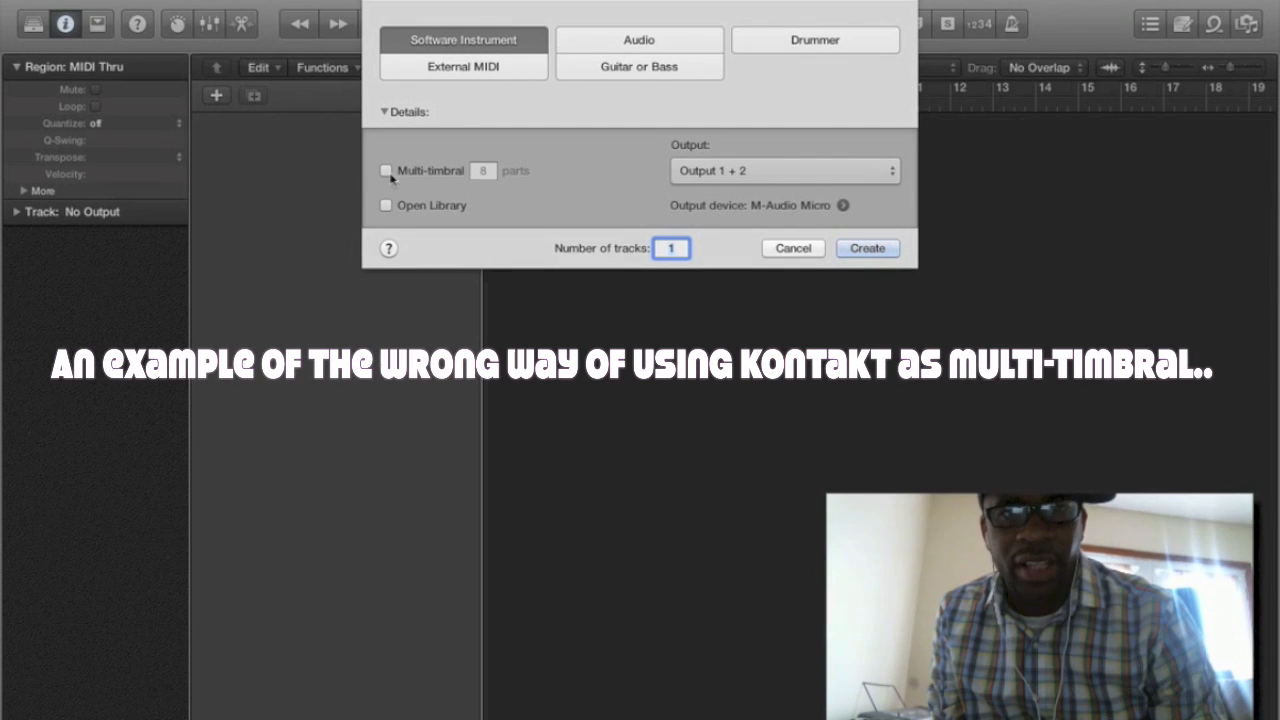
click(869, 250)
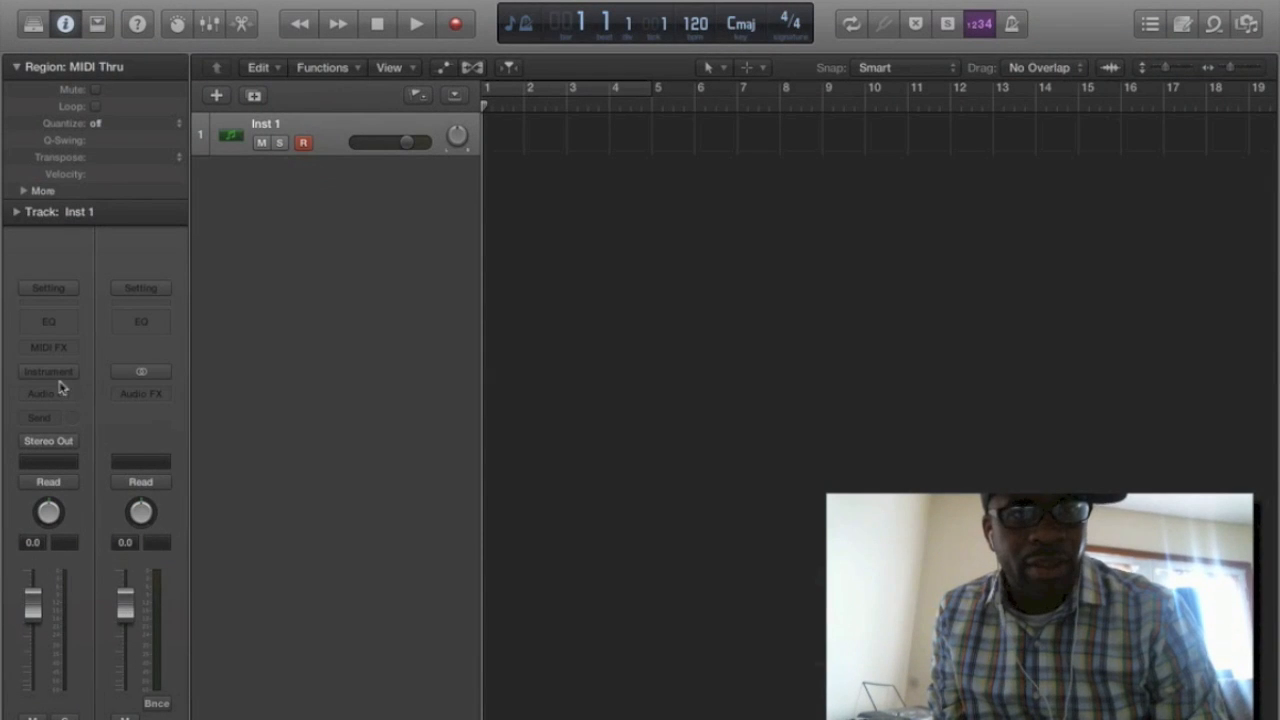
click(55, 373)
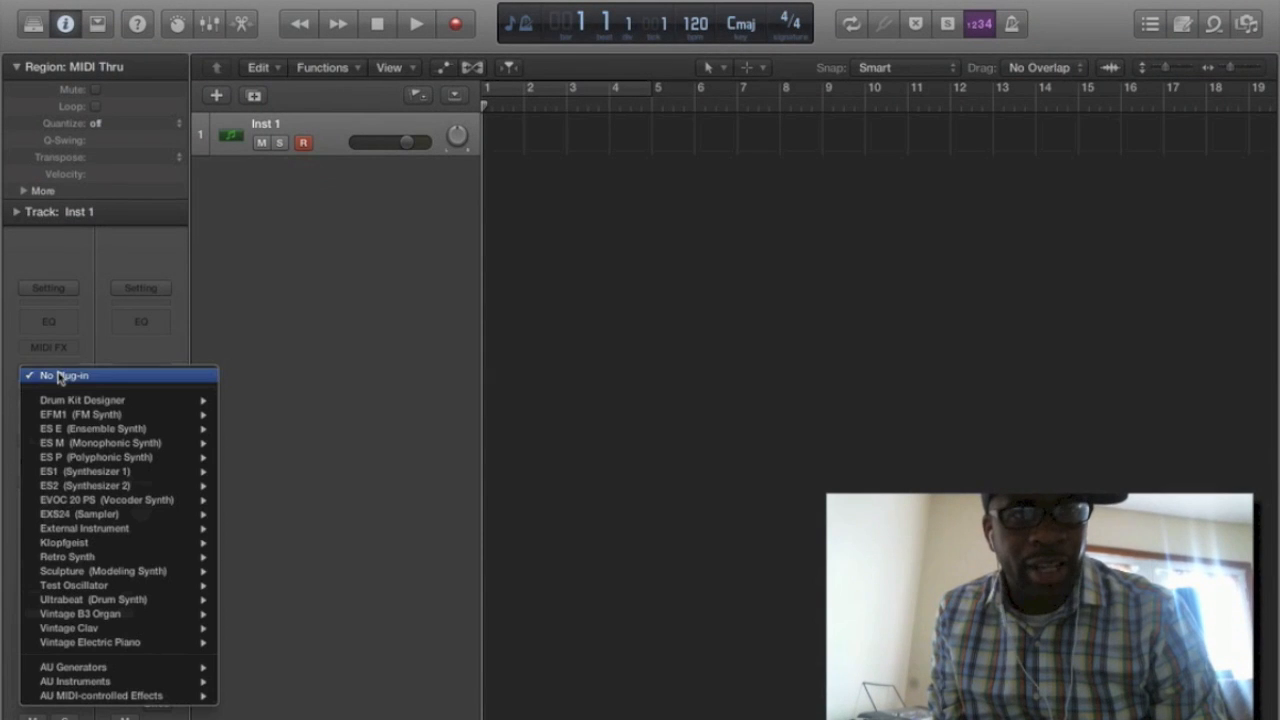
mouse_move(166, 683)
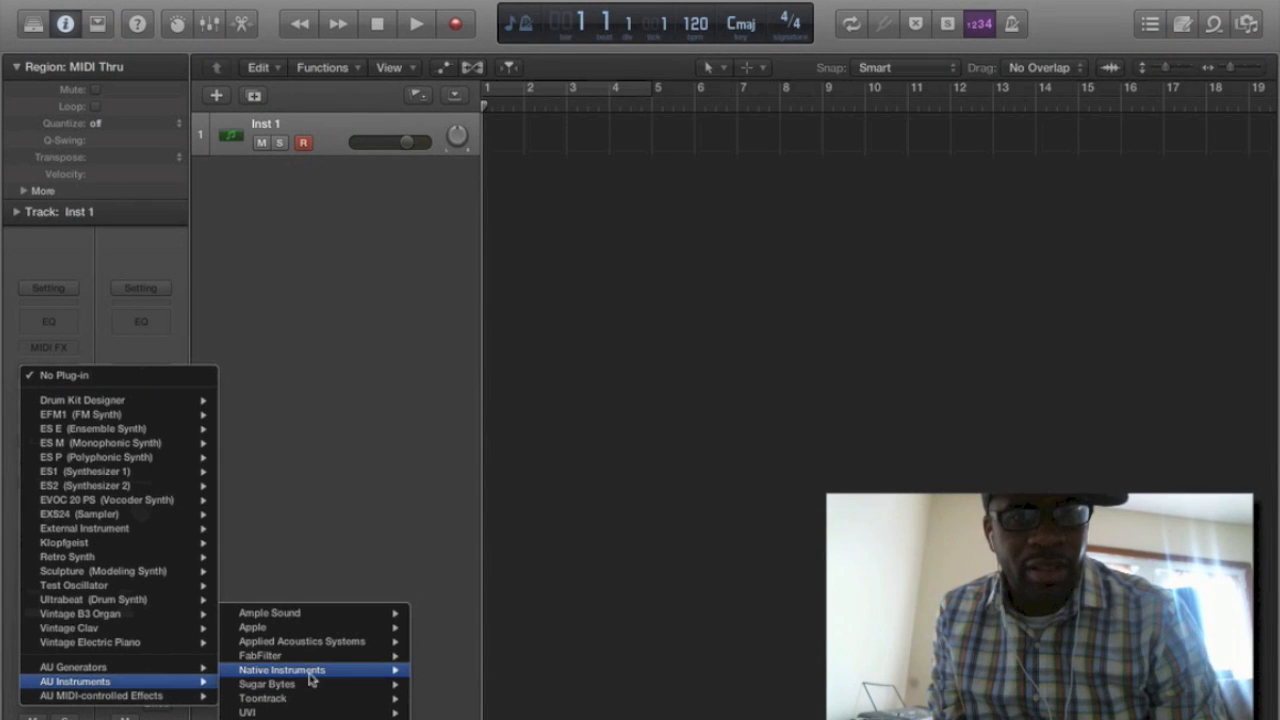
mouse_move(323, 676)
mouse_move(445, 685)
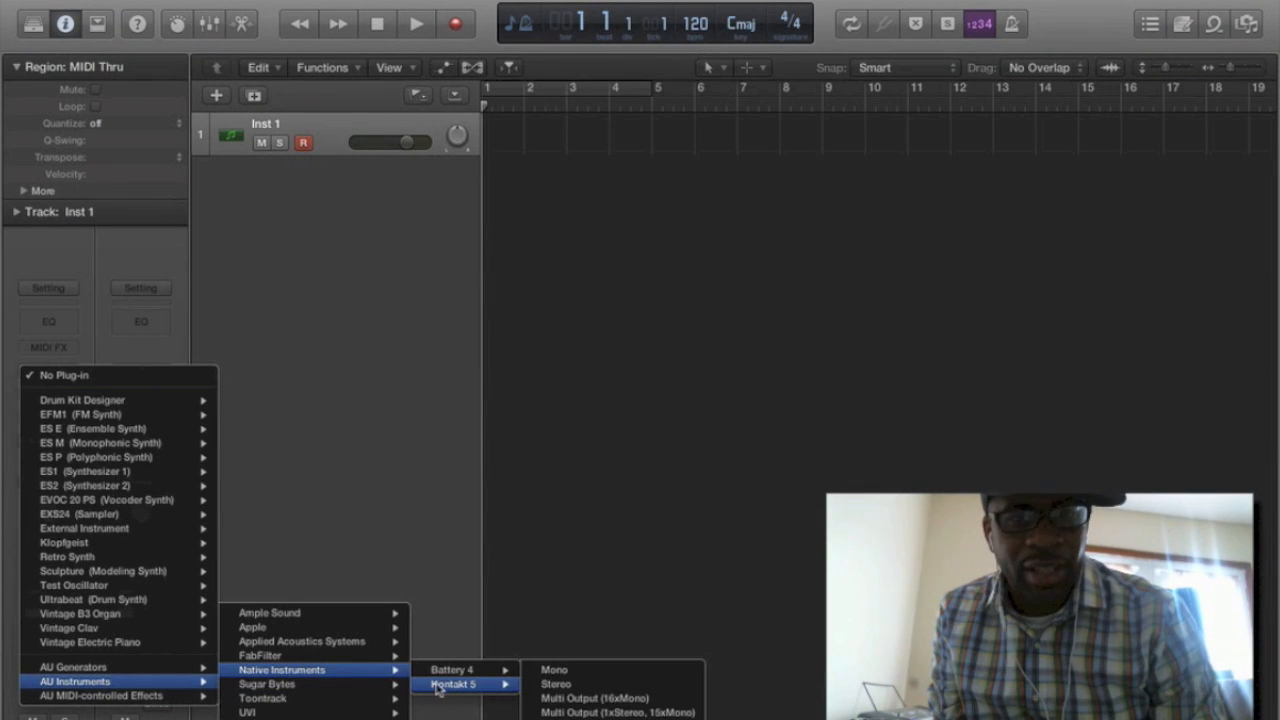
click(537, 685)
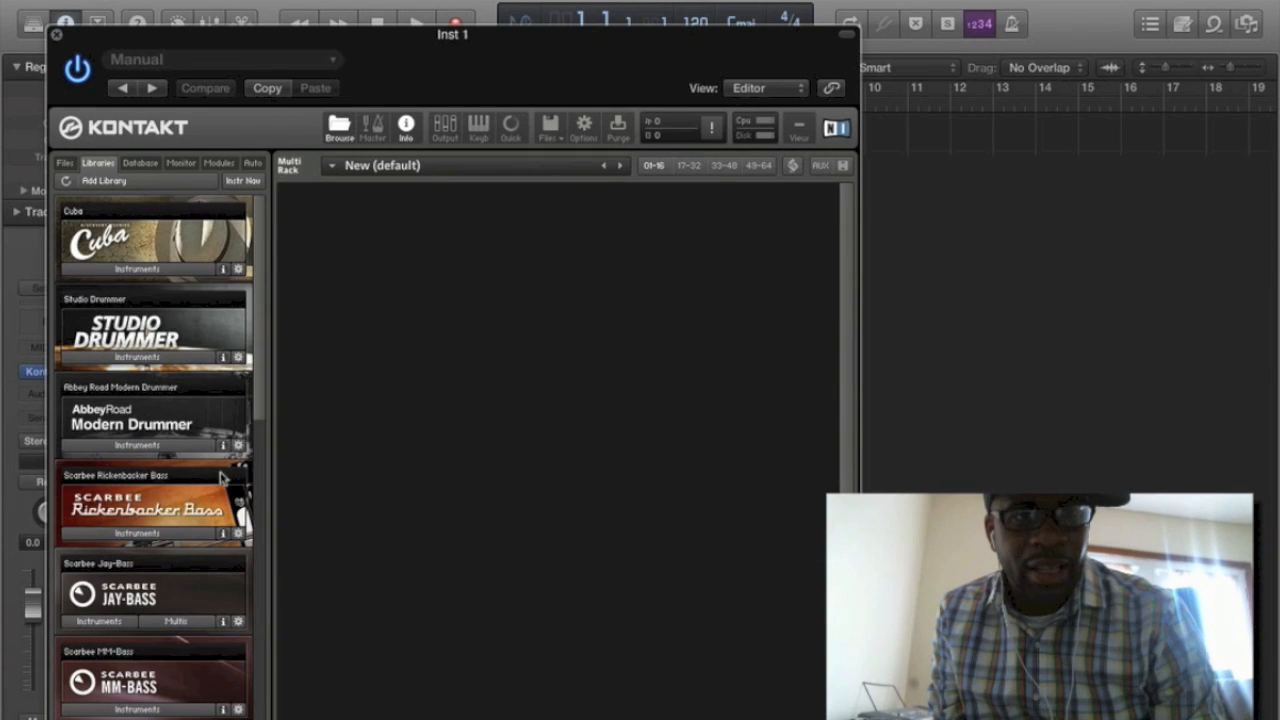
Step: Load Scarbee Mark I.nki into Kontakt on the Inst 1 track and set its FX type to Insert
scroll(203, 441, down, 5)
click(108, 424)
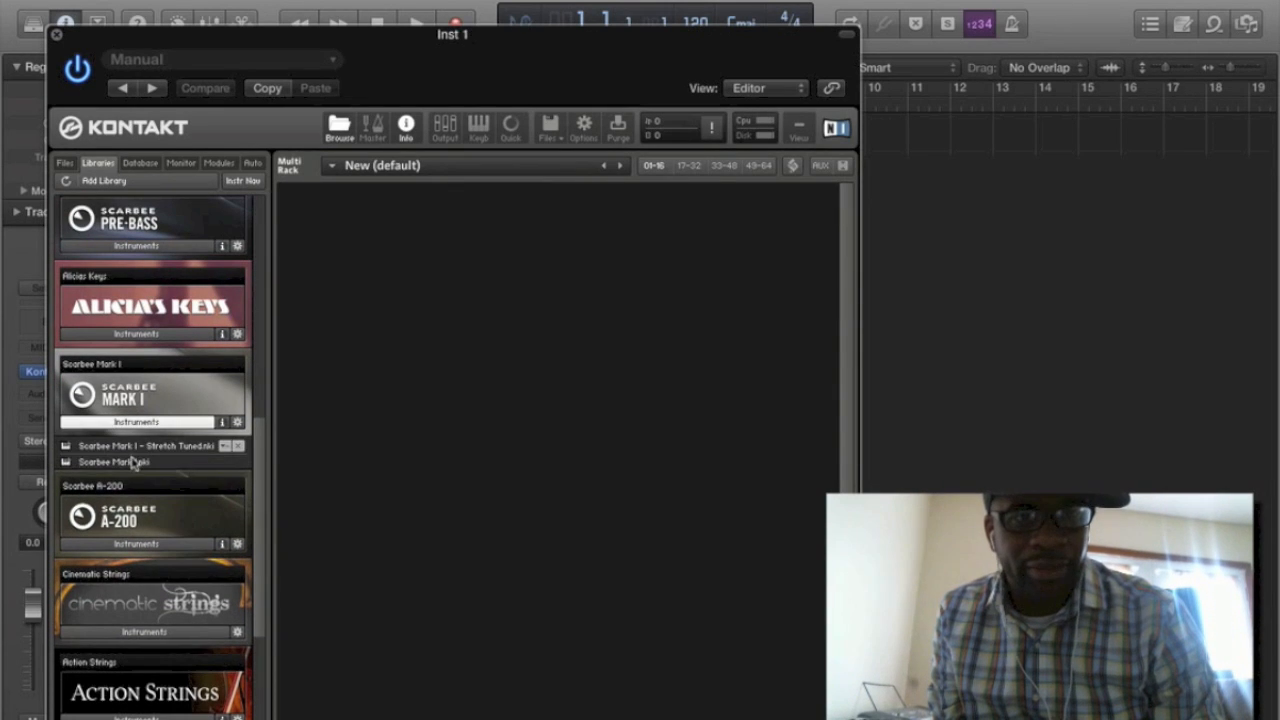
double_click(134, 461)
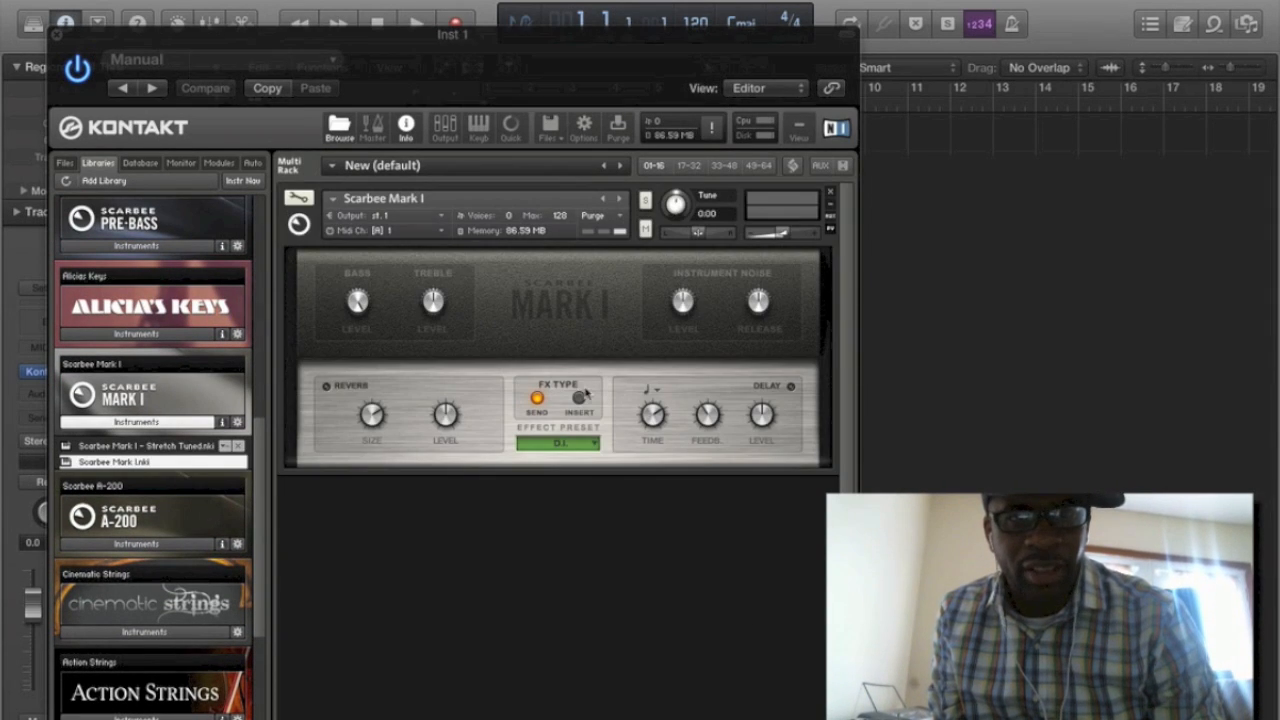
click(578, 398)
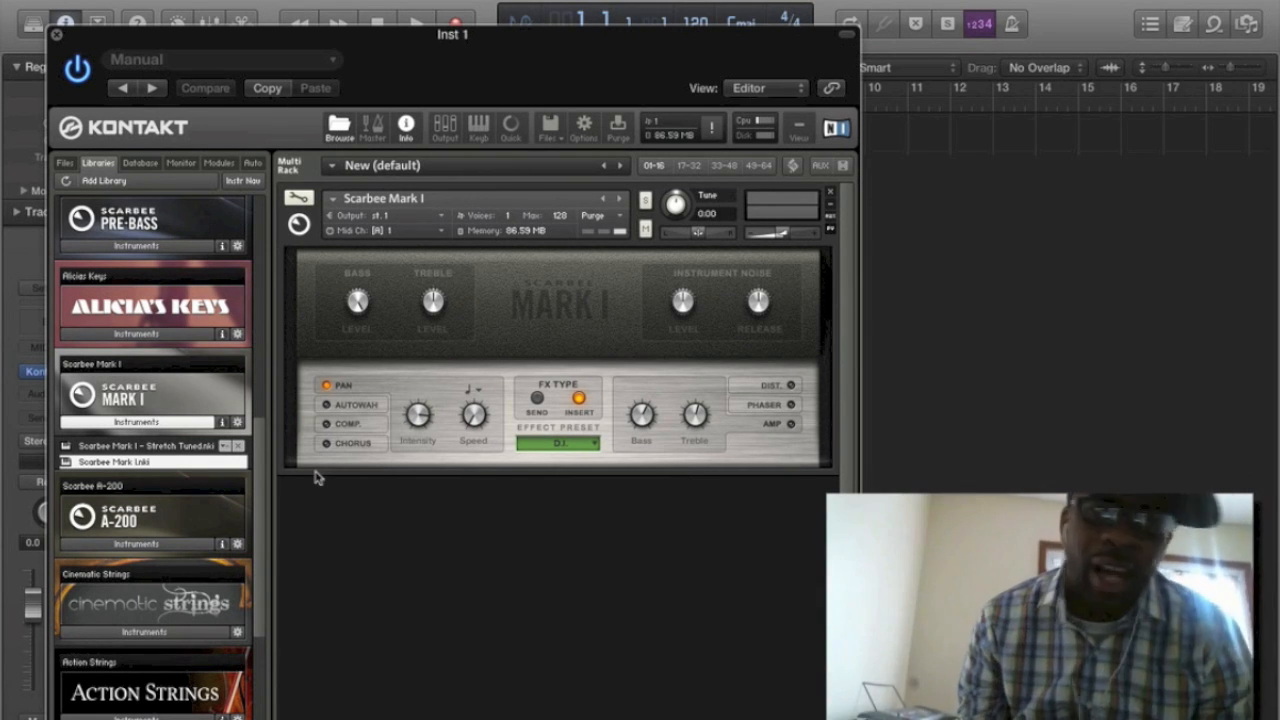
scroll(206, 492, down, 5)
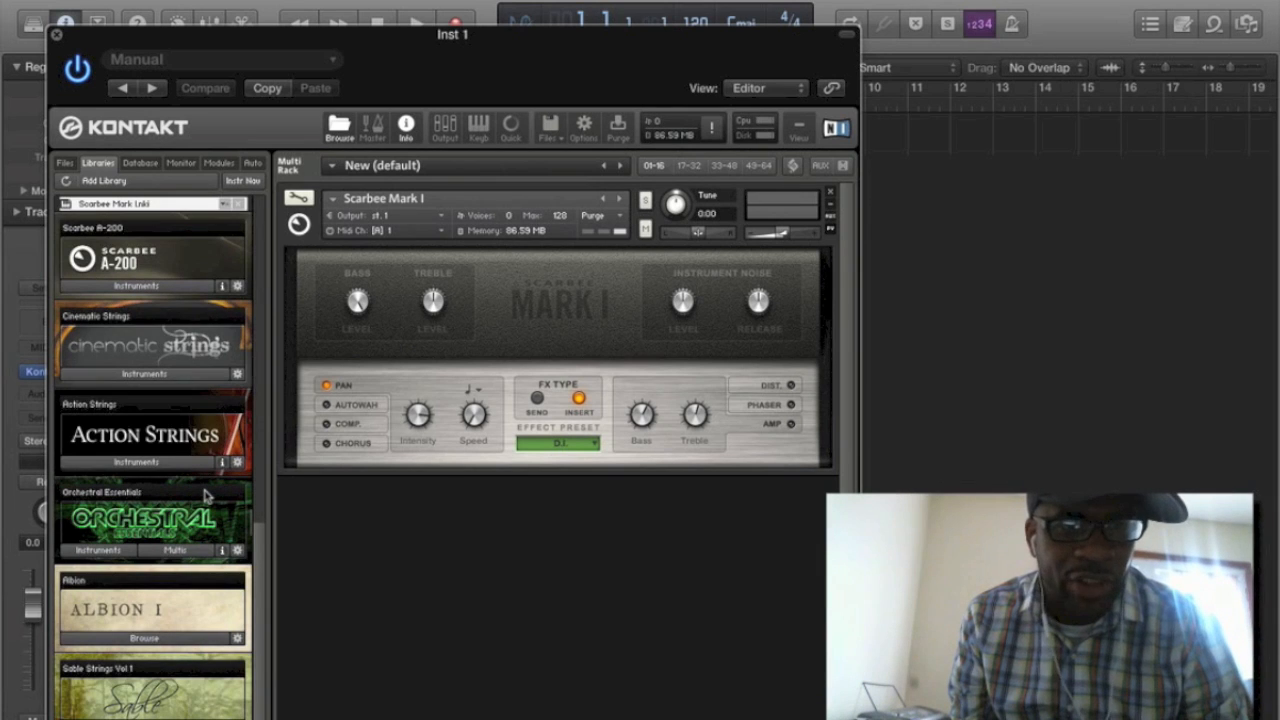
scroll(206, 492, up, 1)
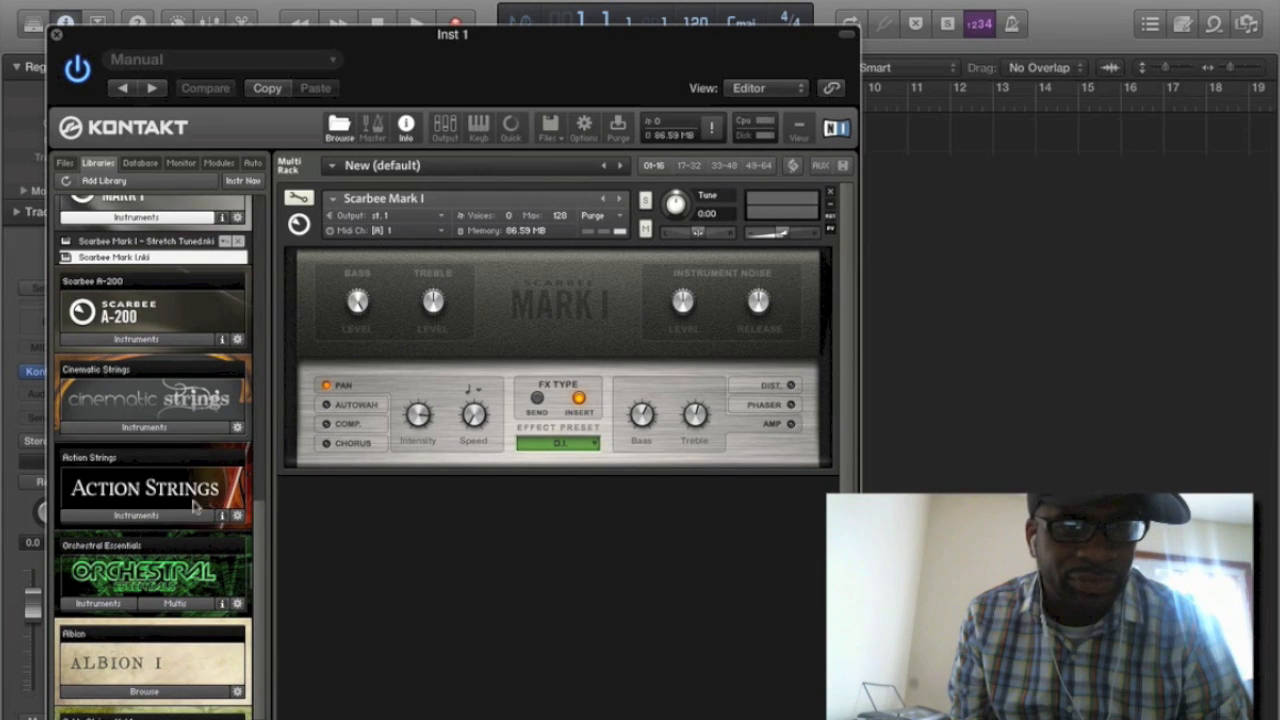
click(56, 34)
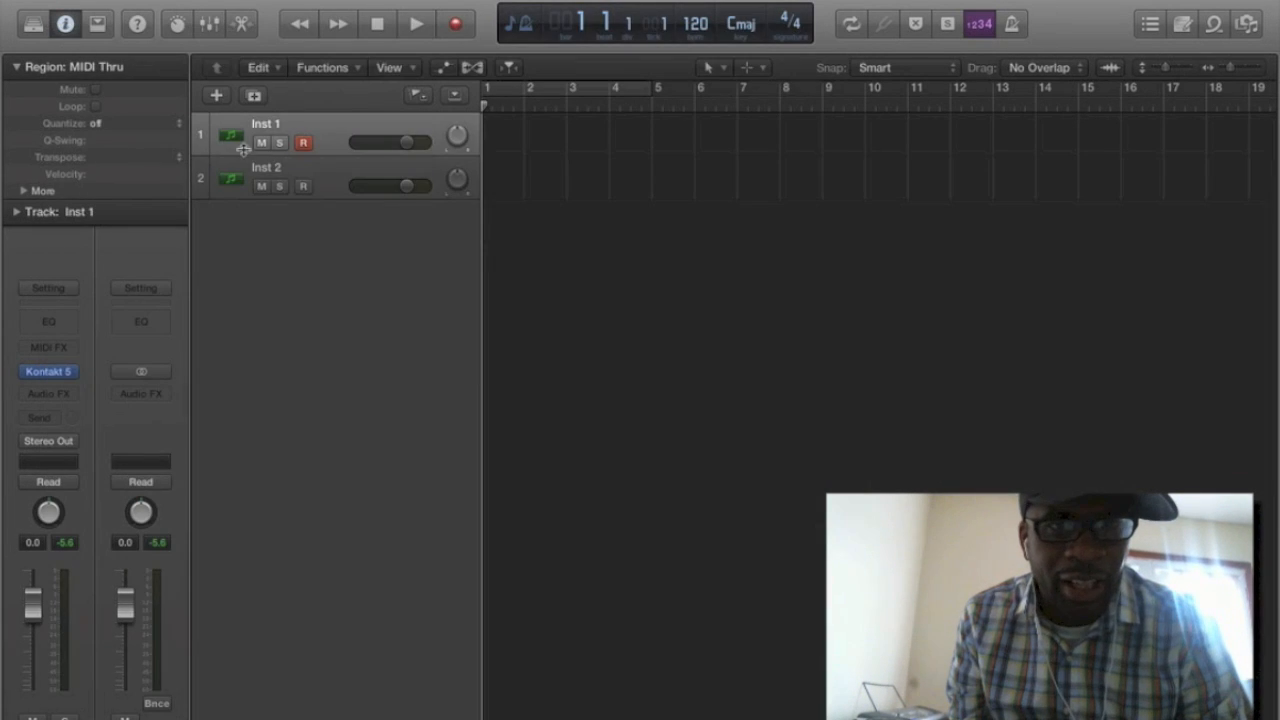
Step: Insert a separate stereo instance of Kontakt 5 on the Inst 2 track
click(340, 186)
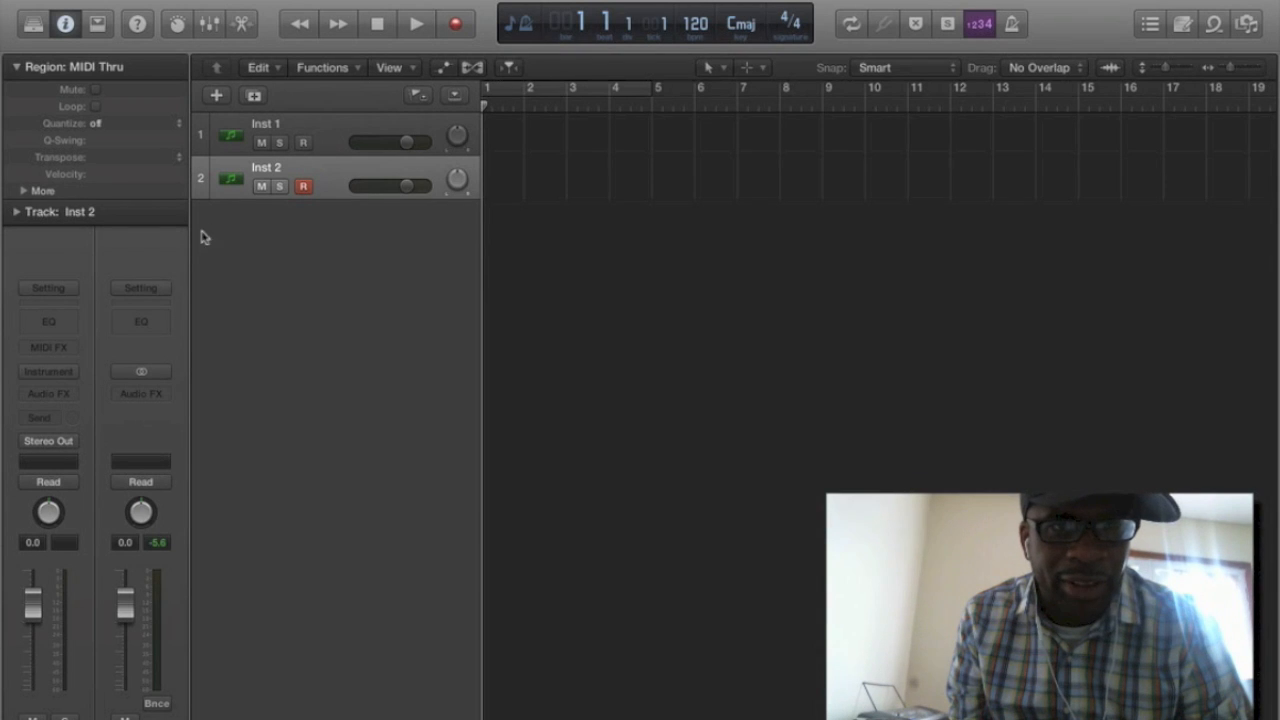
click(47, 371)
mouse_move(104, 682)
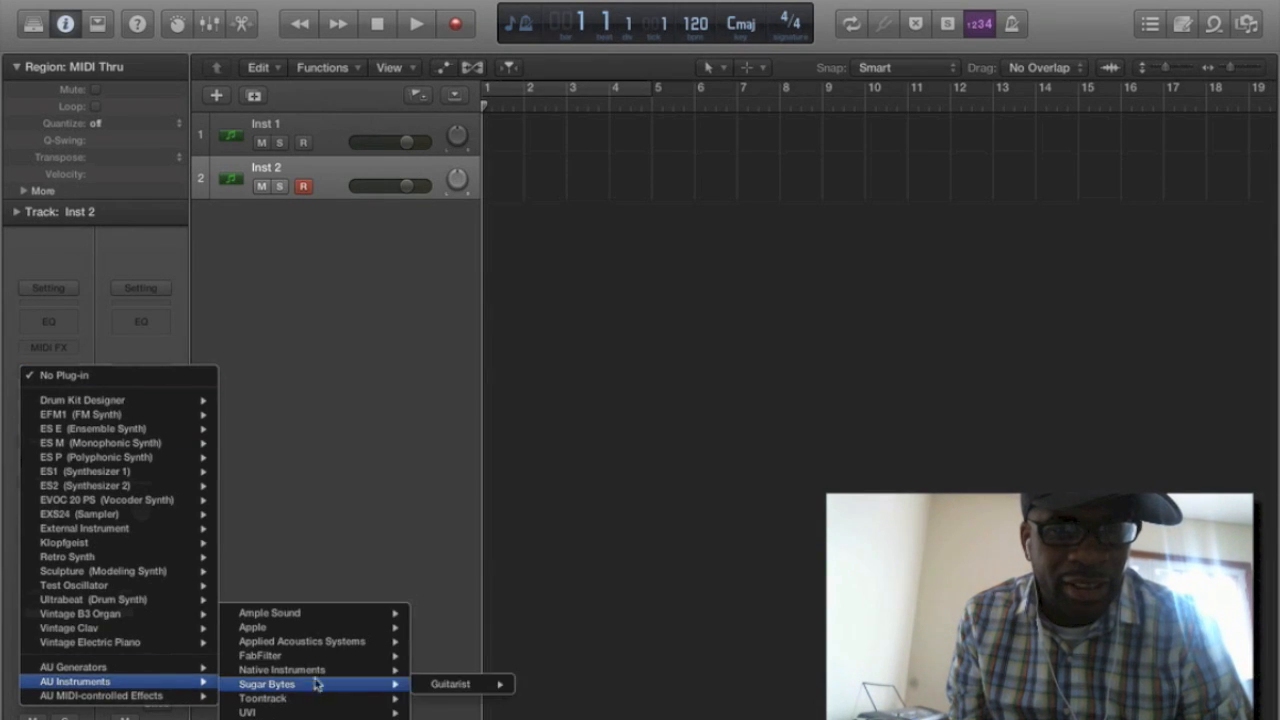
mouse_move(323, 672)
mouse_move(460, 685)
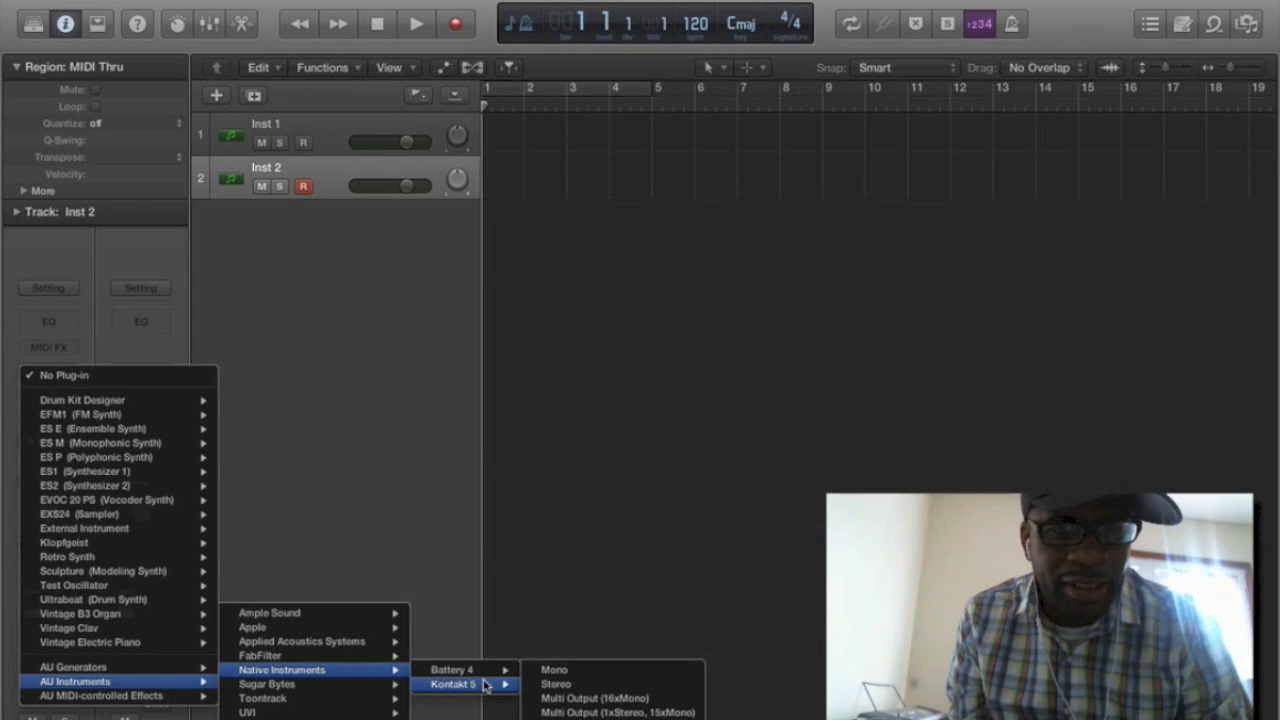
click(553, 685)
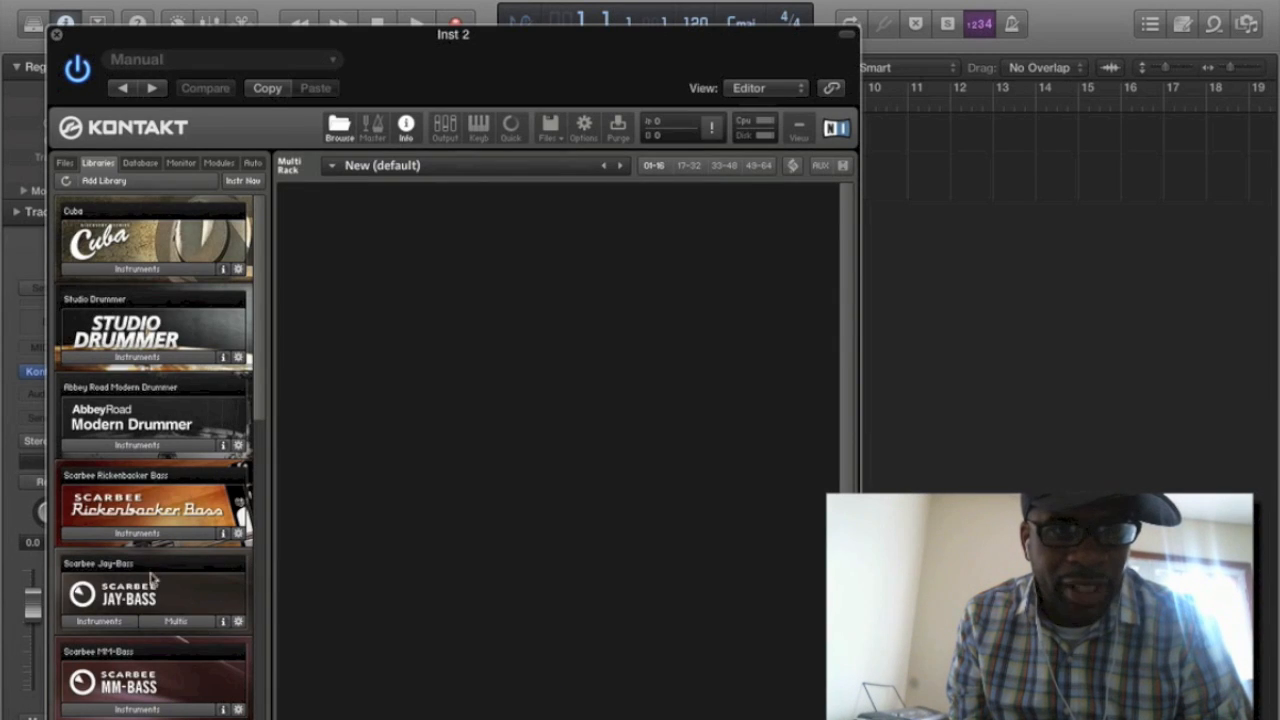
Step: Load Action Strings.nki into the Kontakt instance on Inst 2, and switch between the Inst 1 and Inst 2 tracks
scroll(103, 621, down, 15)
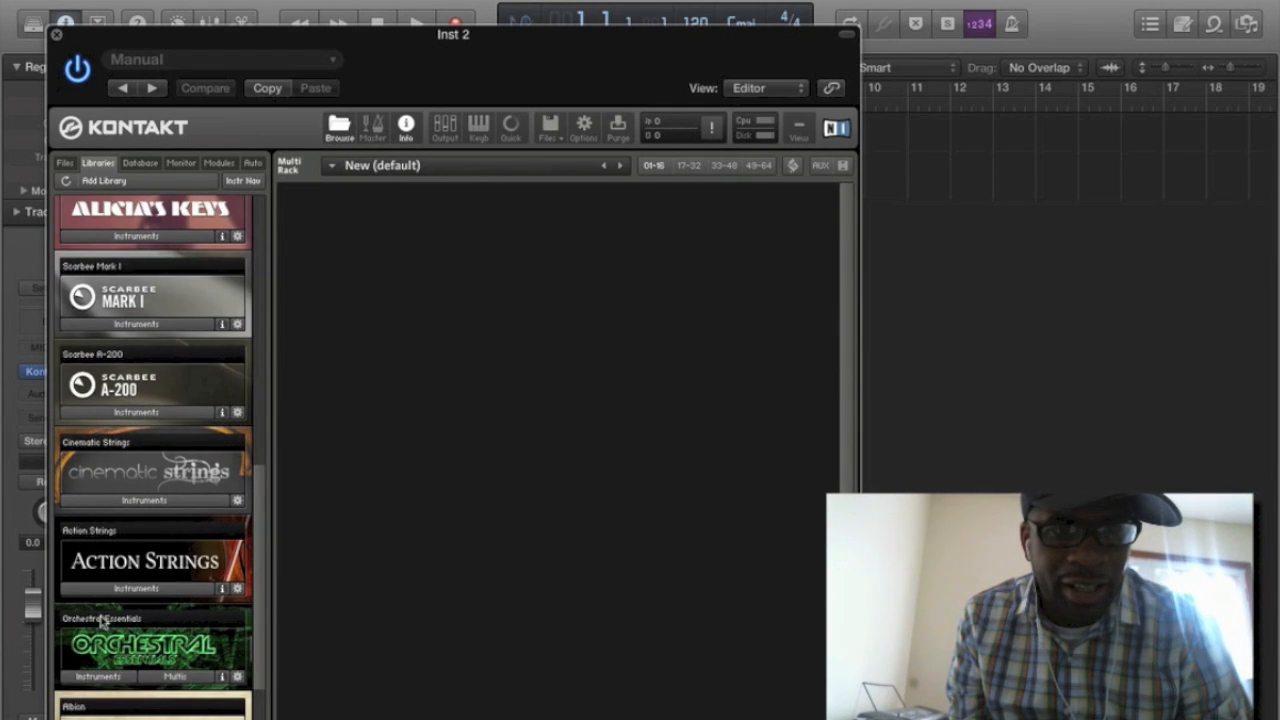
click(110, 592)
double_click(118, 612)
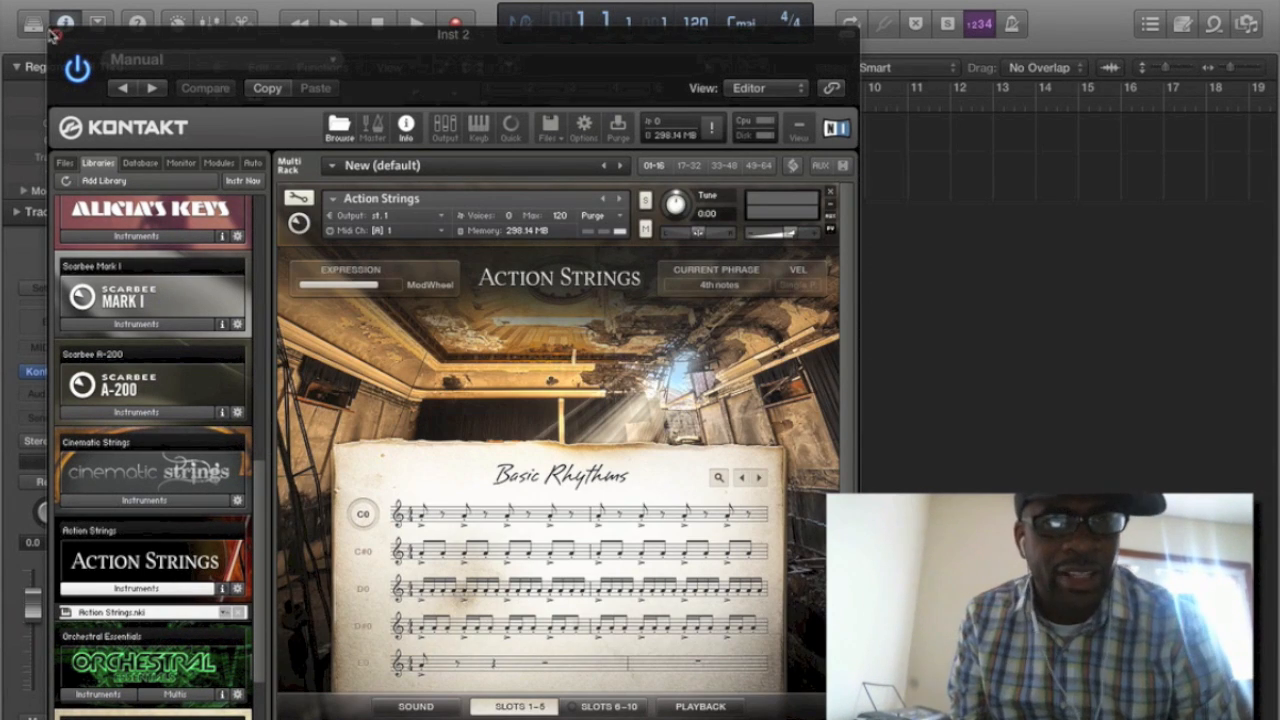
click(54, 35)
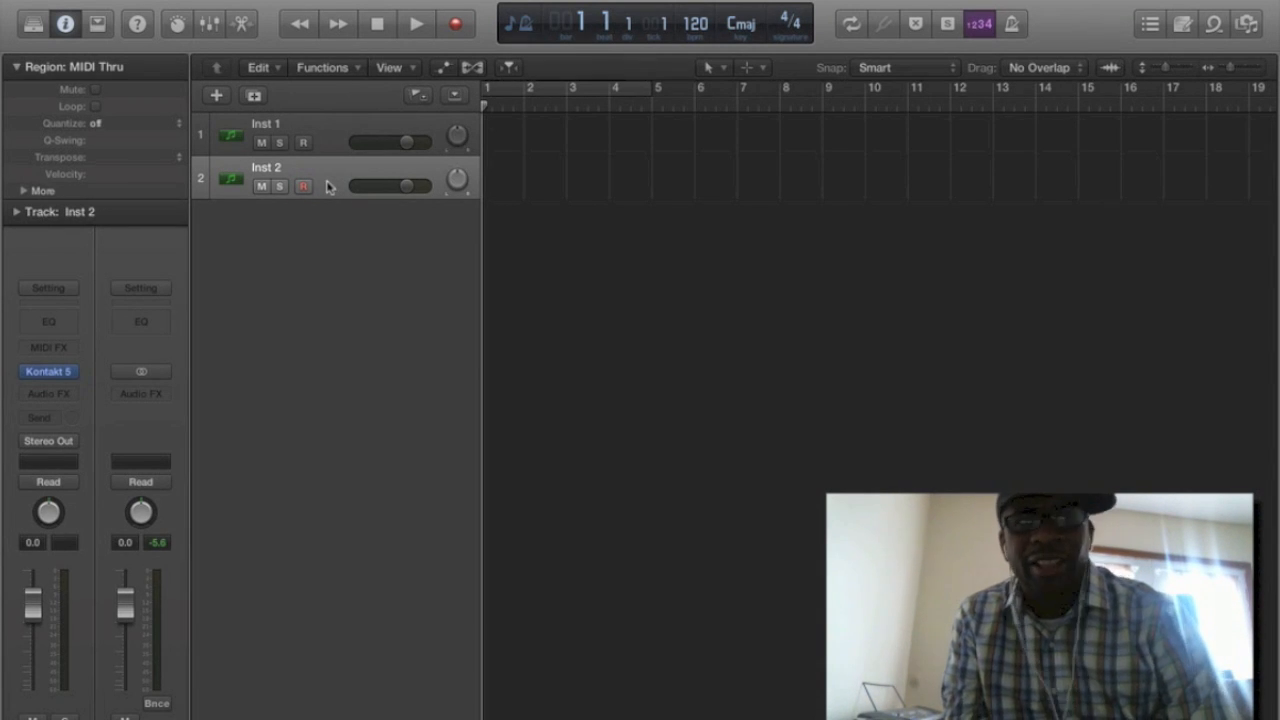
click(333, 137)
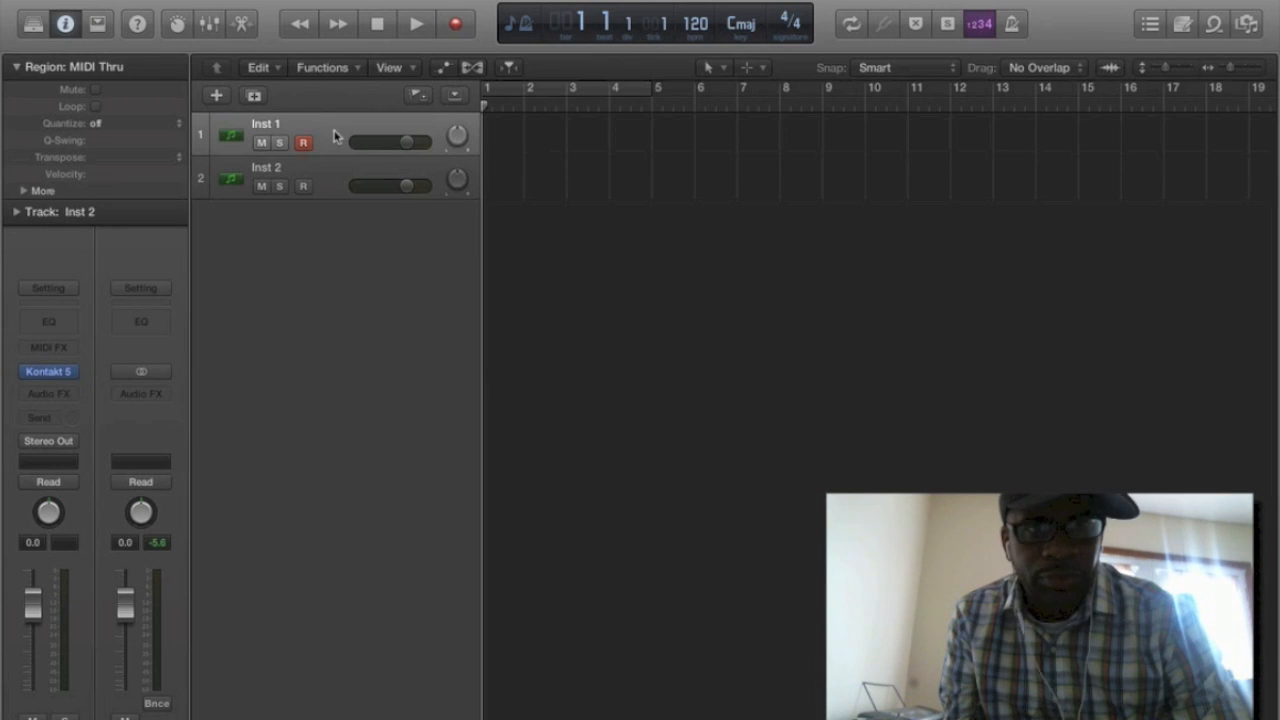
click(340, 172)
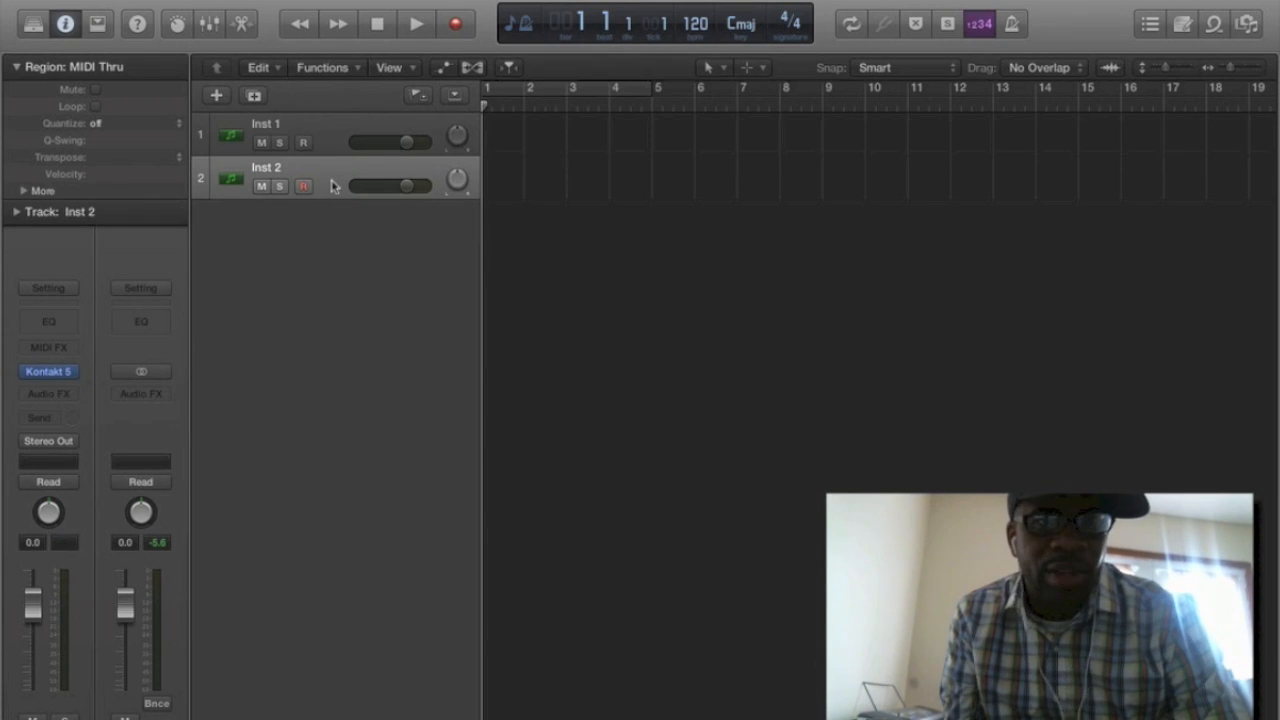
Step: Close the untitled project without saving it
click(148, 1)
click(148, 1)
click(148, 1)
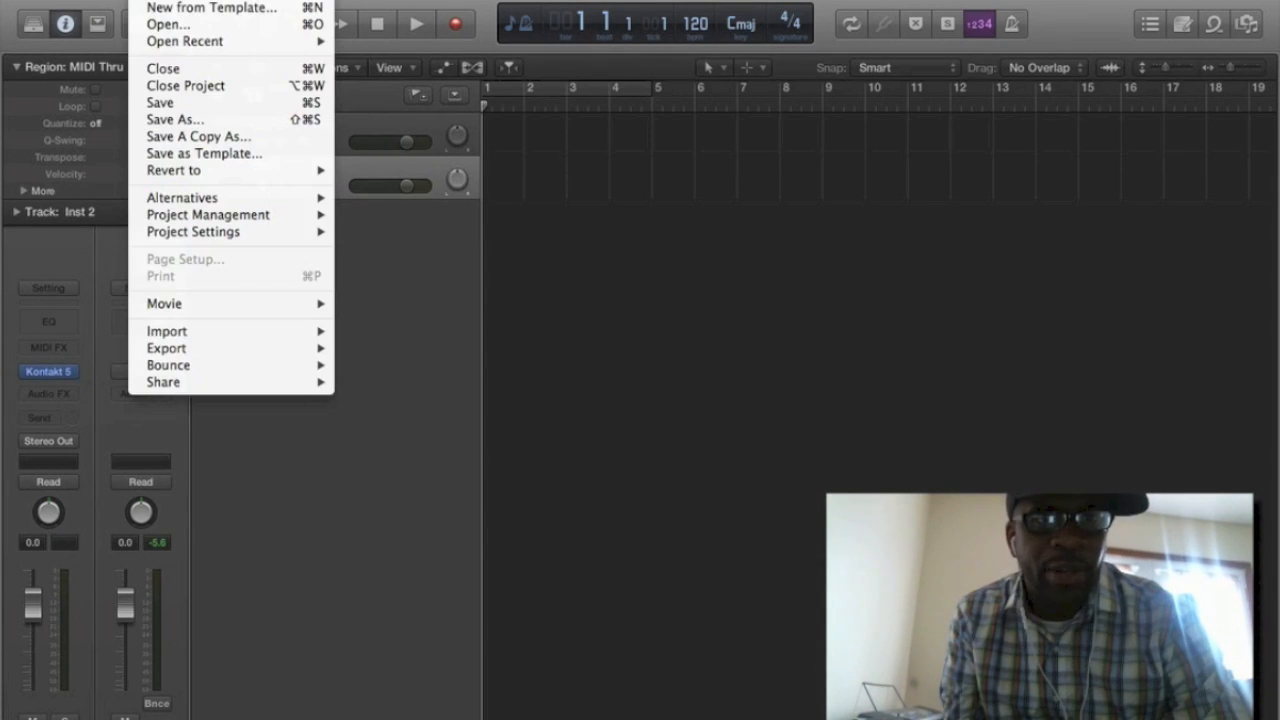
click(172, 70)
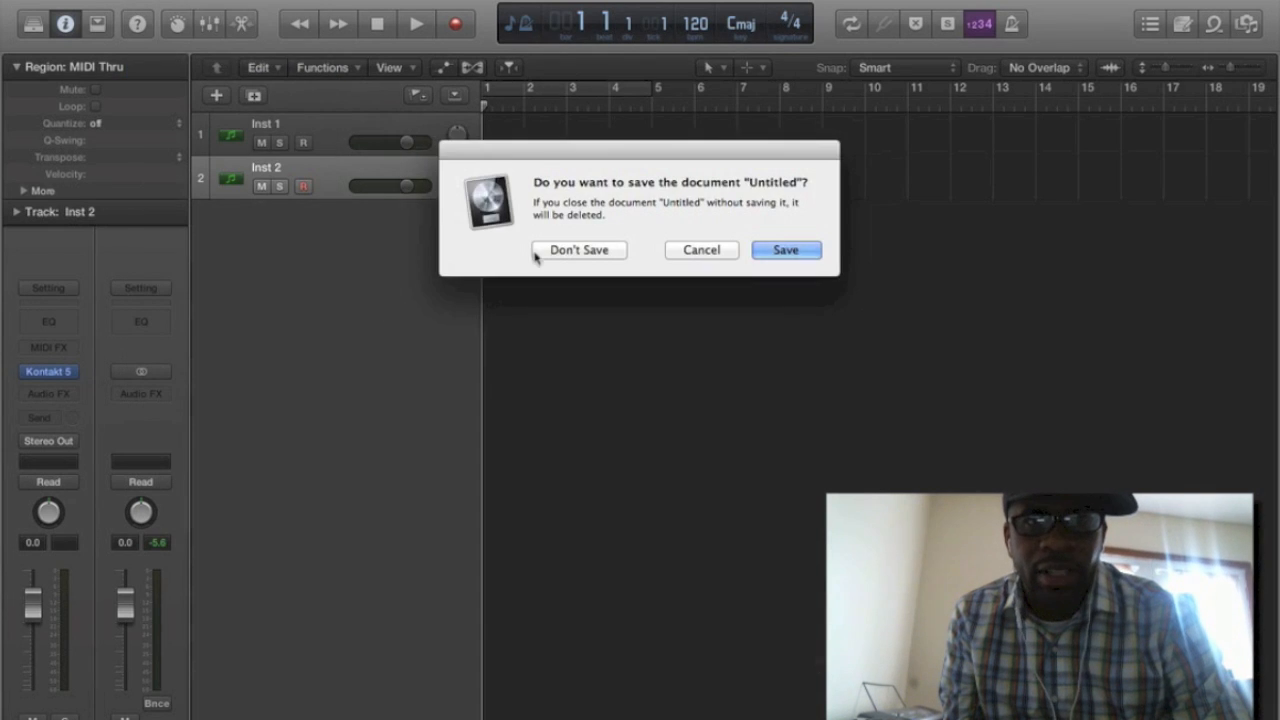
click(580, 250)
Step: Start a new project with a multi-timbral software instrument of 8 parts
click(148, 1)
click(143, 1)
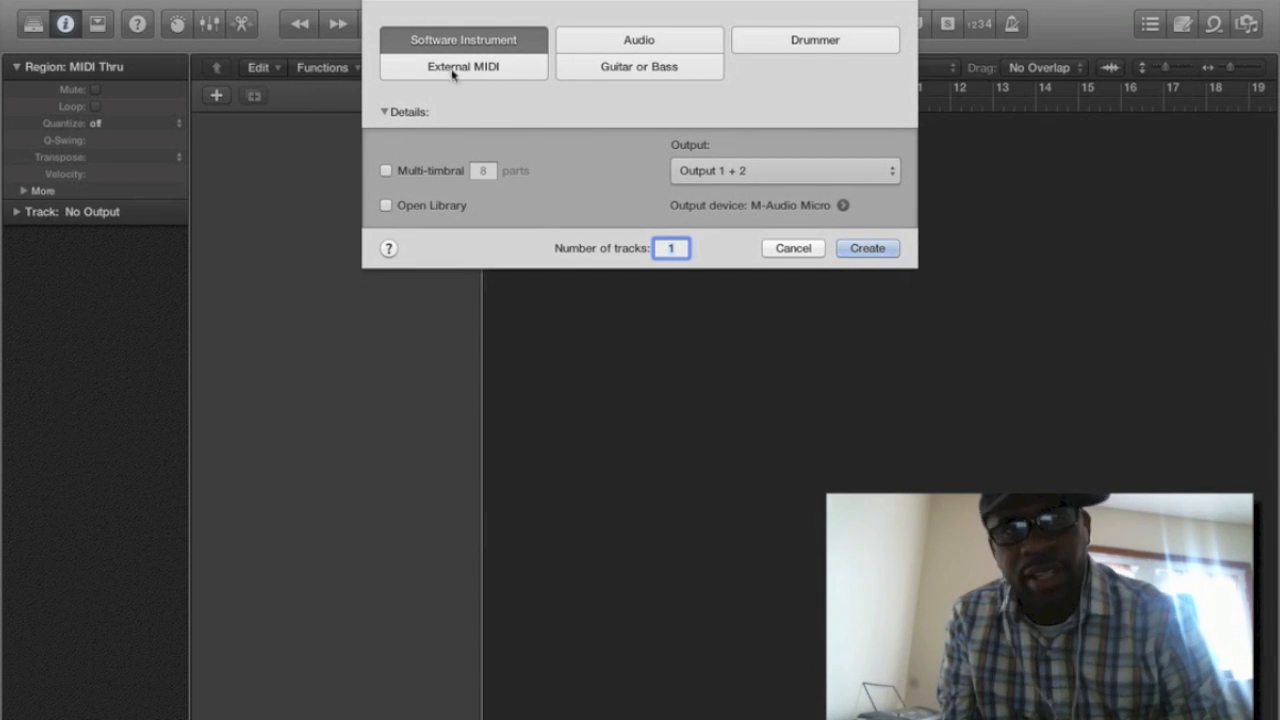
click(387, 172)
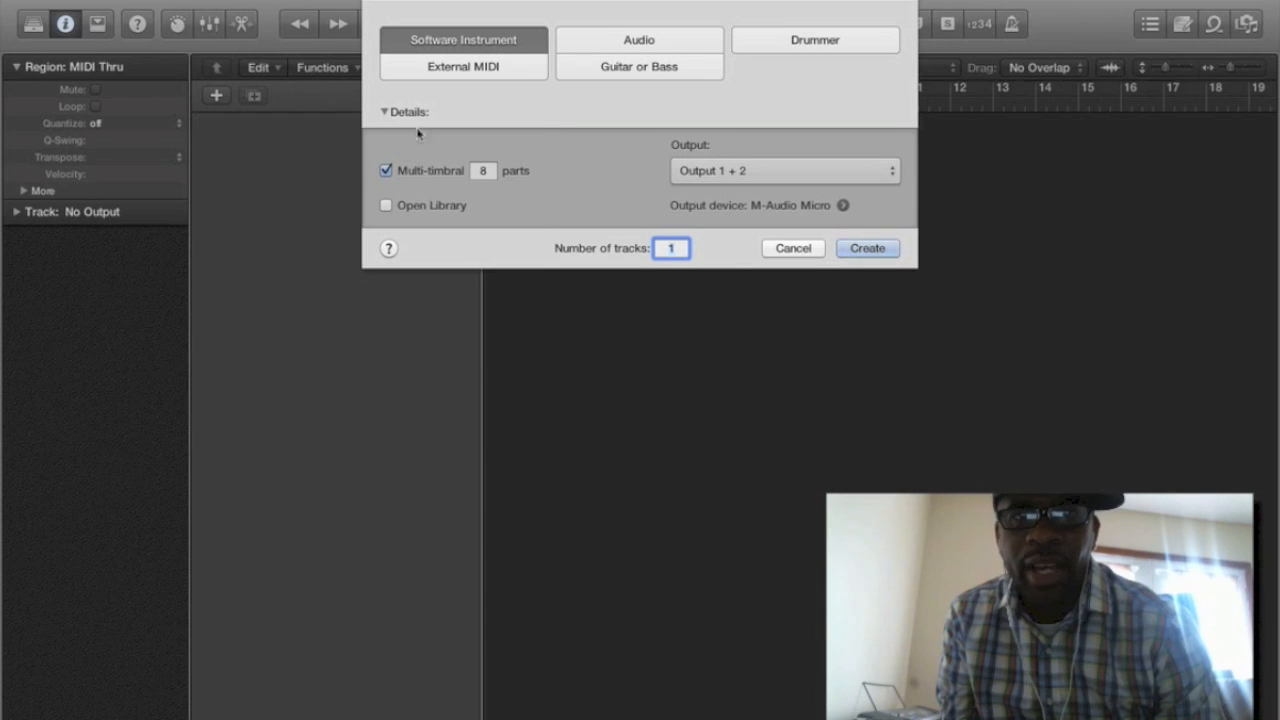
click(856, 248)
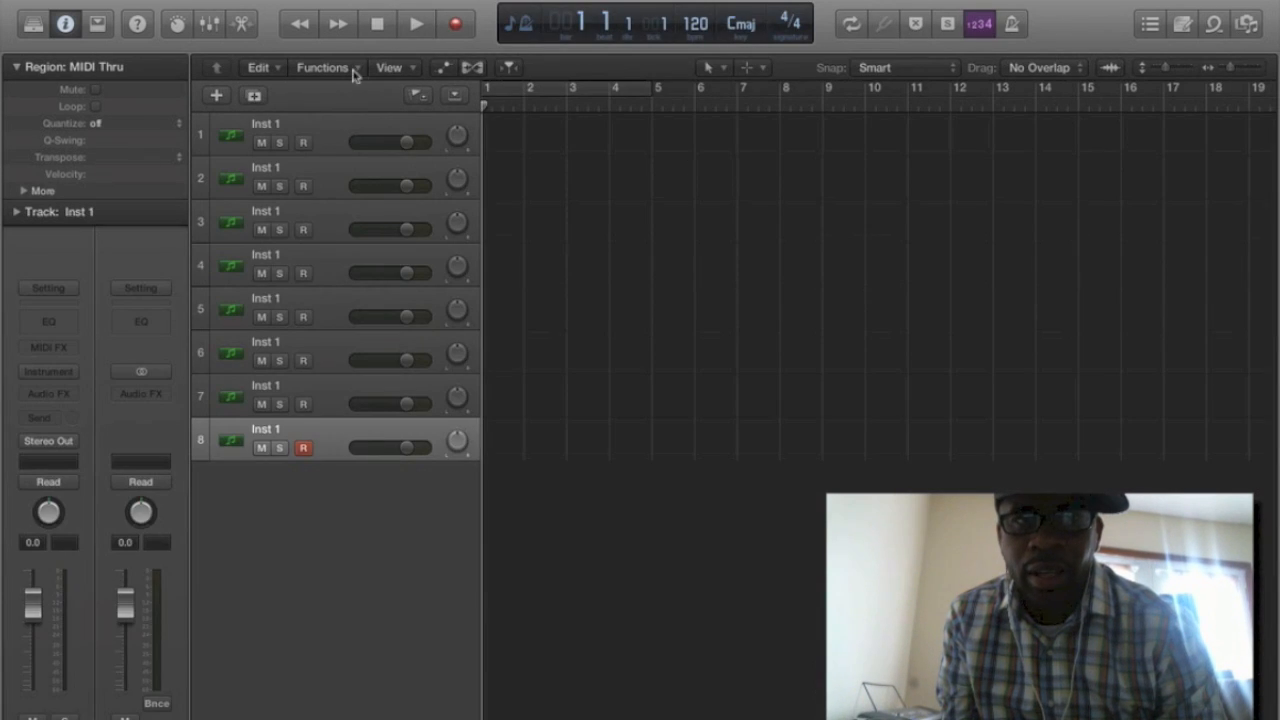
Step: Insert Kontakt 5 as a multi-output plug-in on the multi-timbral instrument channel
click(55, 376)
mouse_move(128, 681)
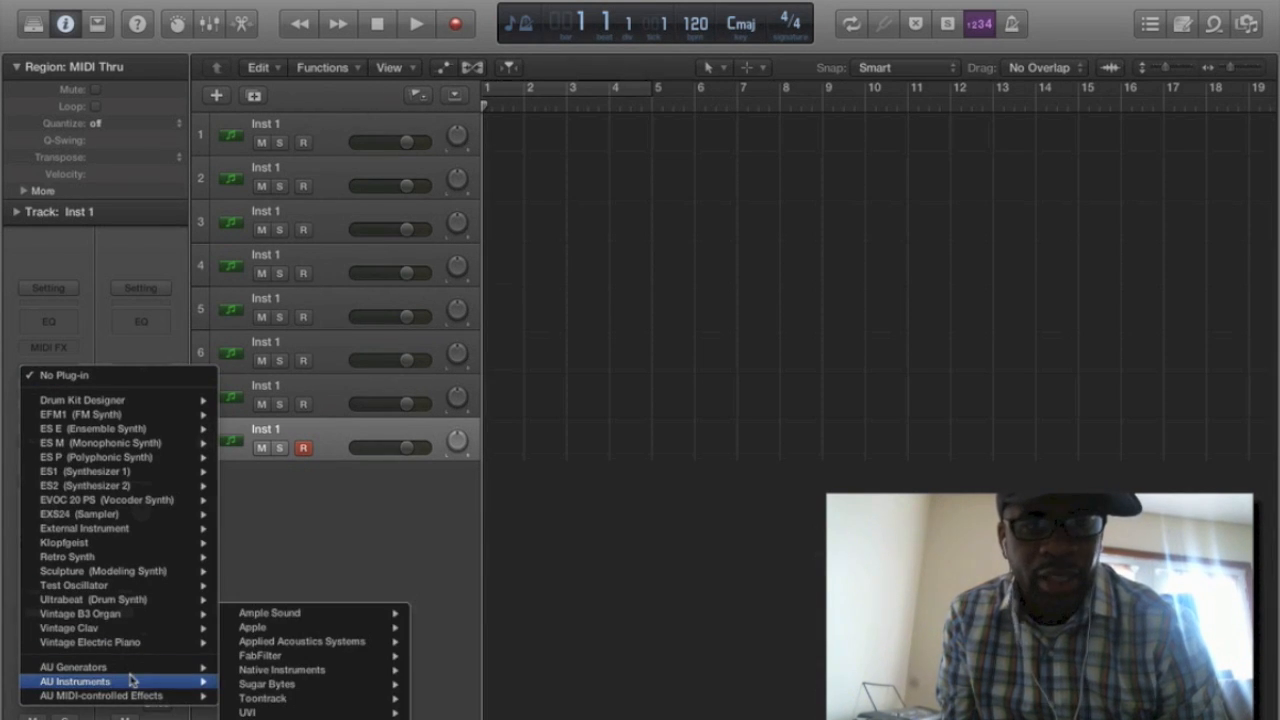
mouse_move(356, 670)
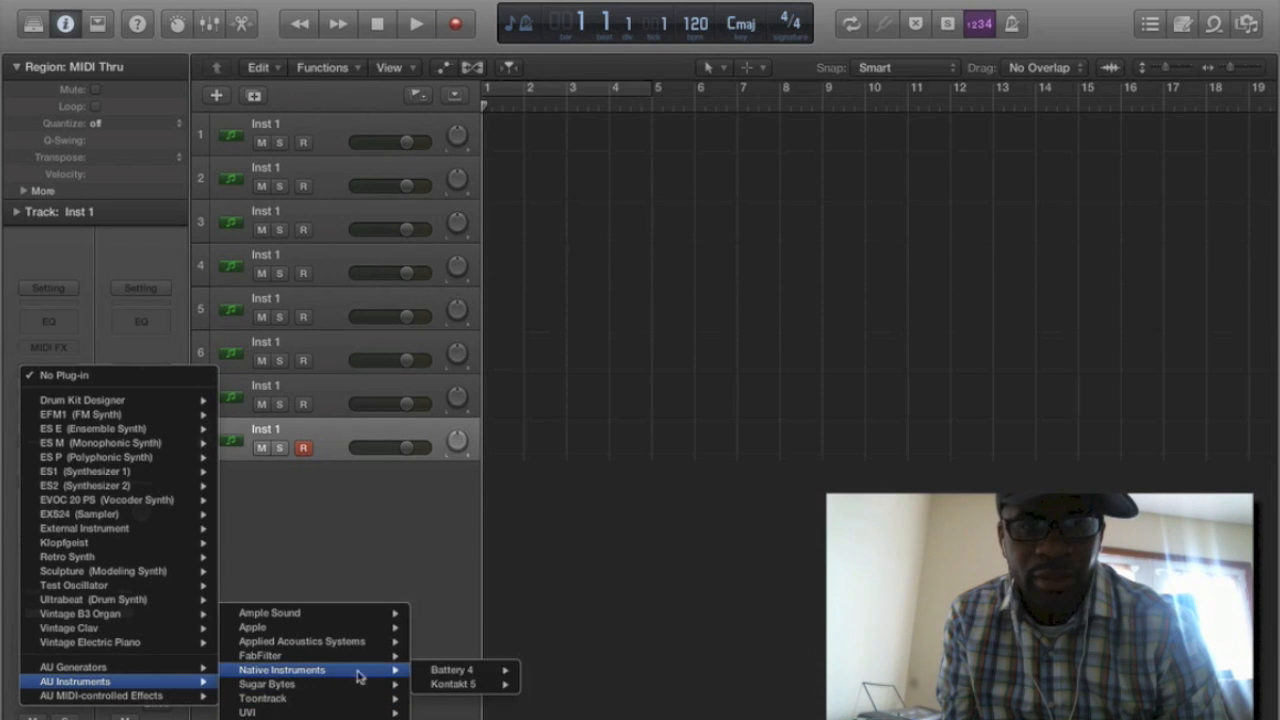
mouse_move(452, 683)
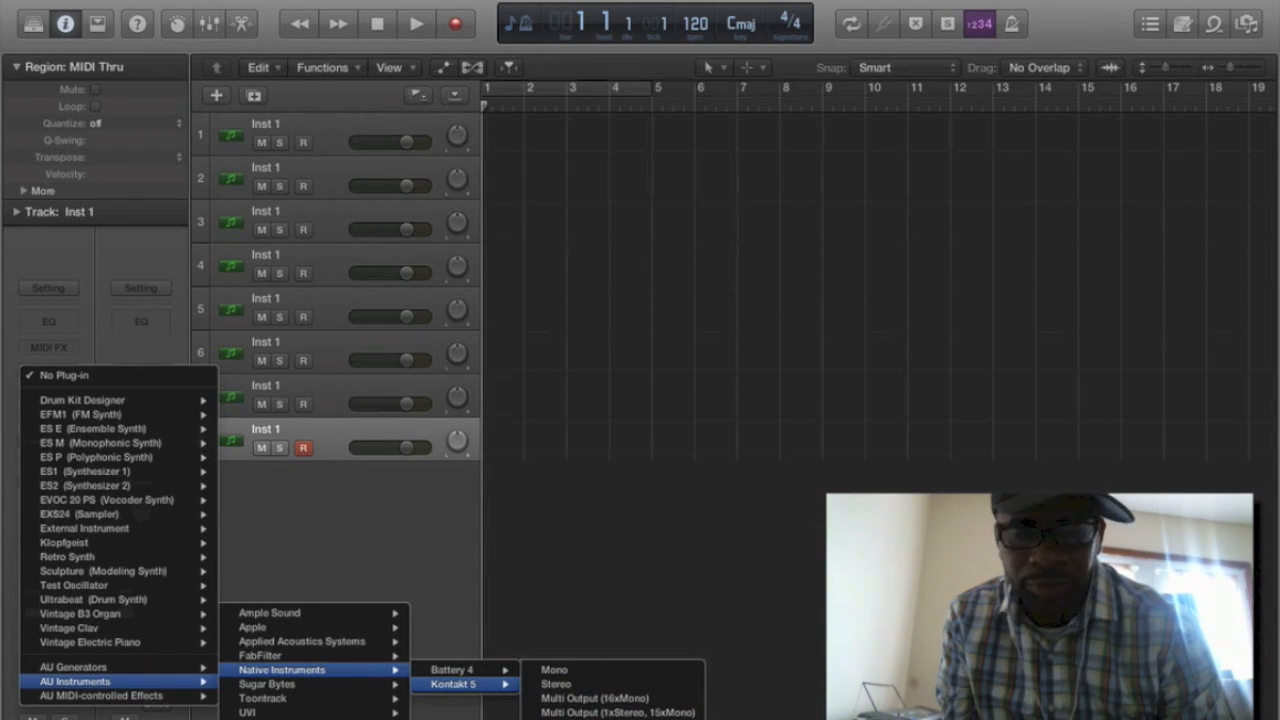
click(600, 717)
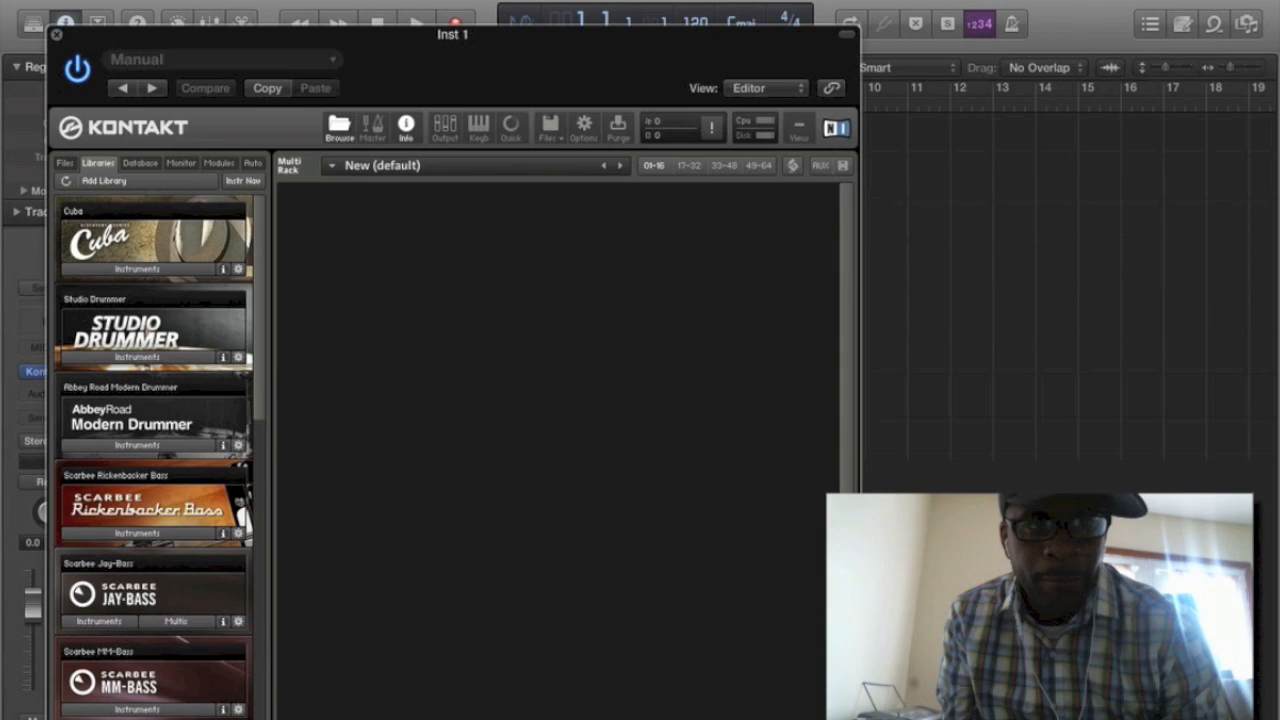
Step: Load Scarbee Mark I.nki from the Scarbee Mark I library into the Kontakt rack
scroll(118, 512, down, 5)
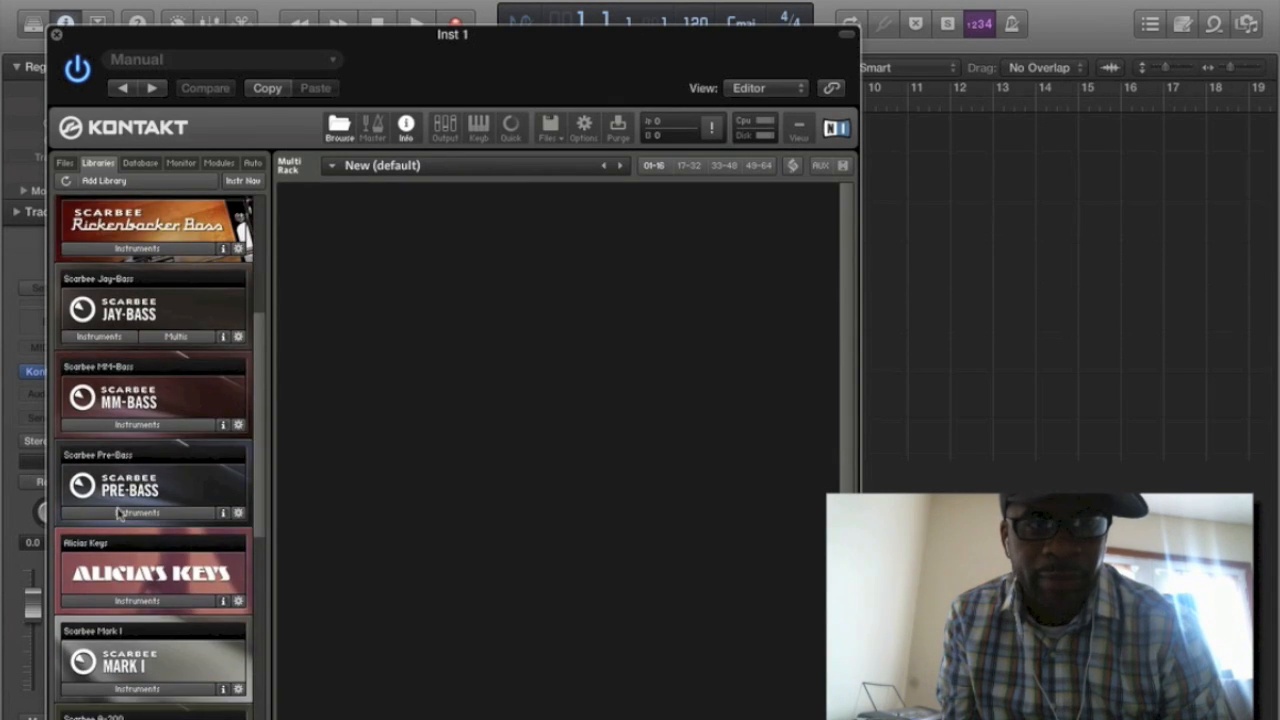
scroll(118, 512, up, 3)
scroll(118, 512, down, 5)
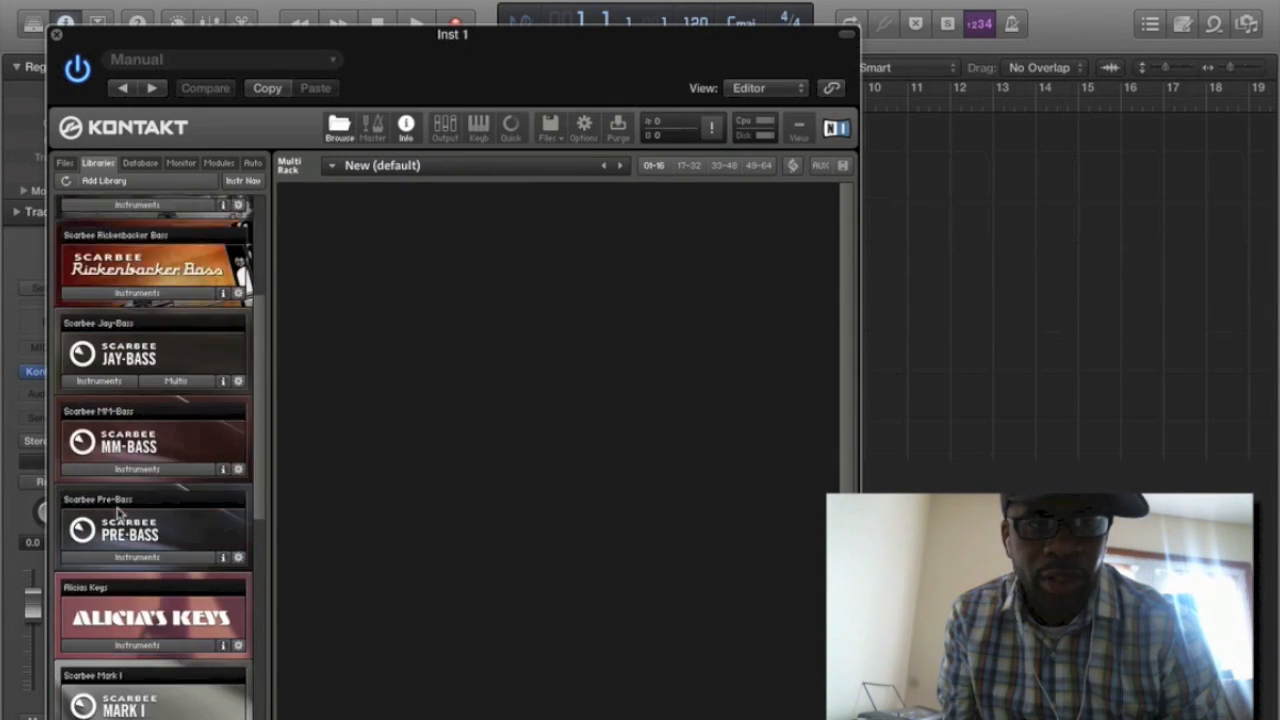
click(142, 556)
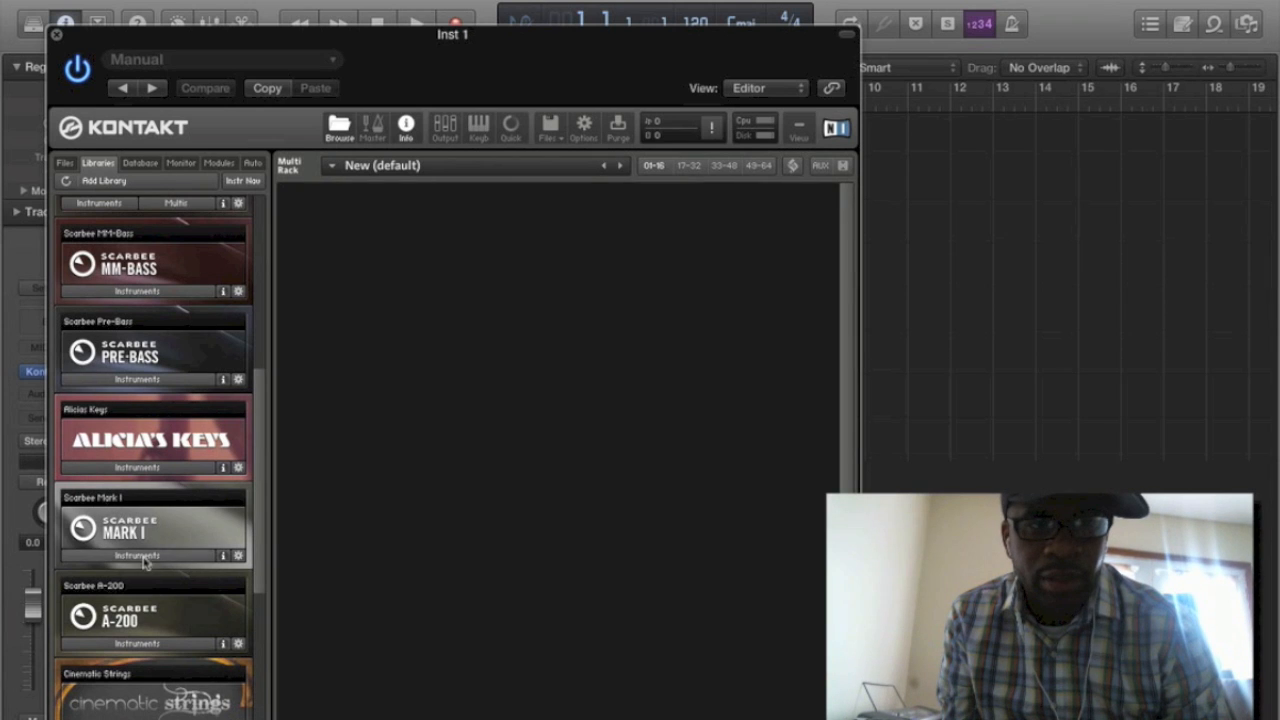
double_click(142, 596)
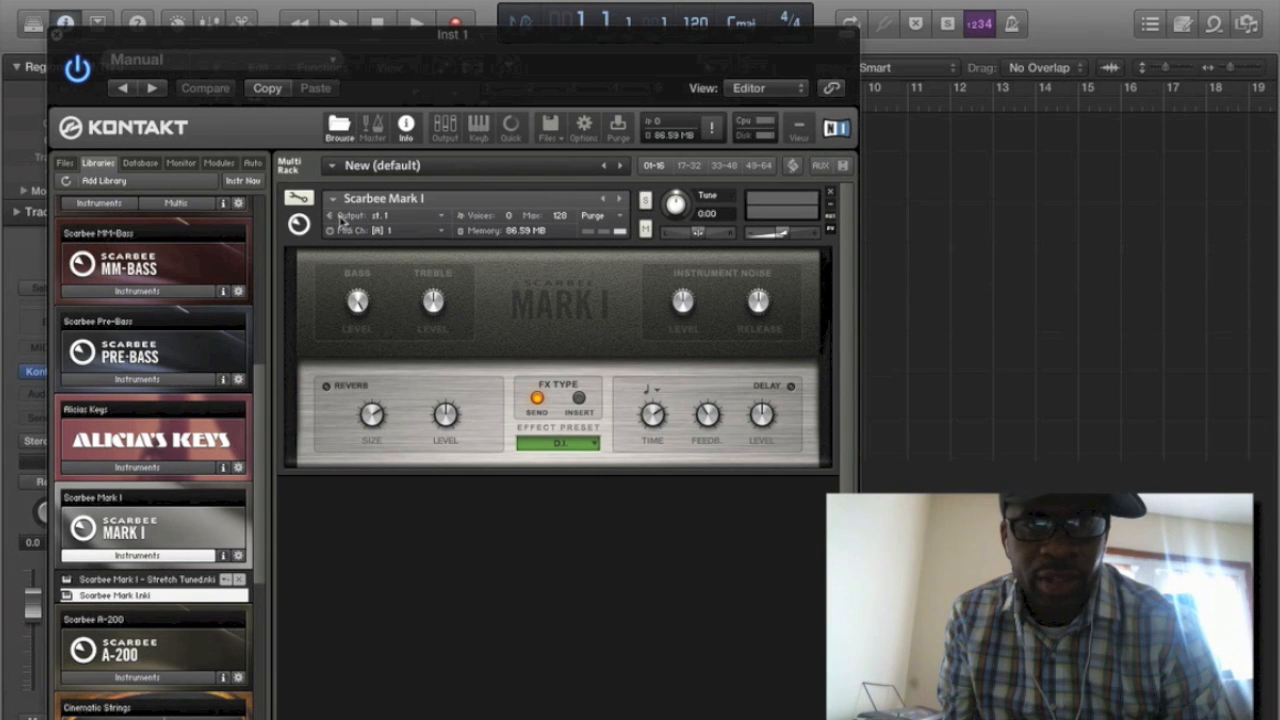
Step: Route Scarbee Mark I to output st.1 in Kontakt and arm the first Inst 1 track for playing
click(445, 218)
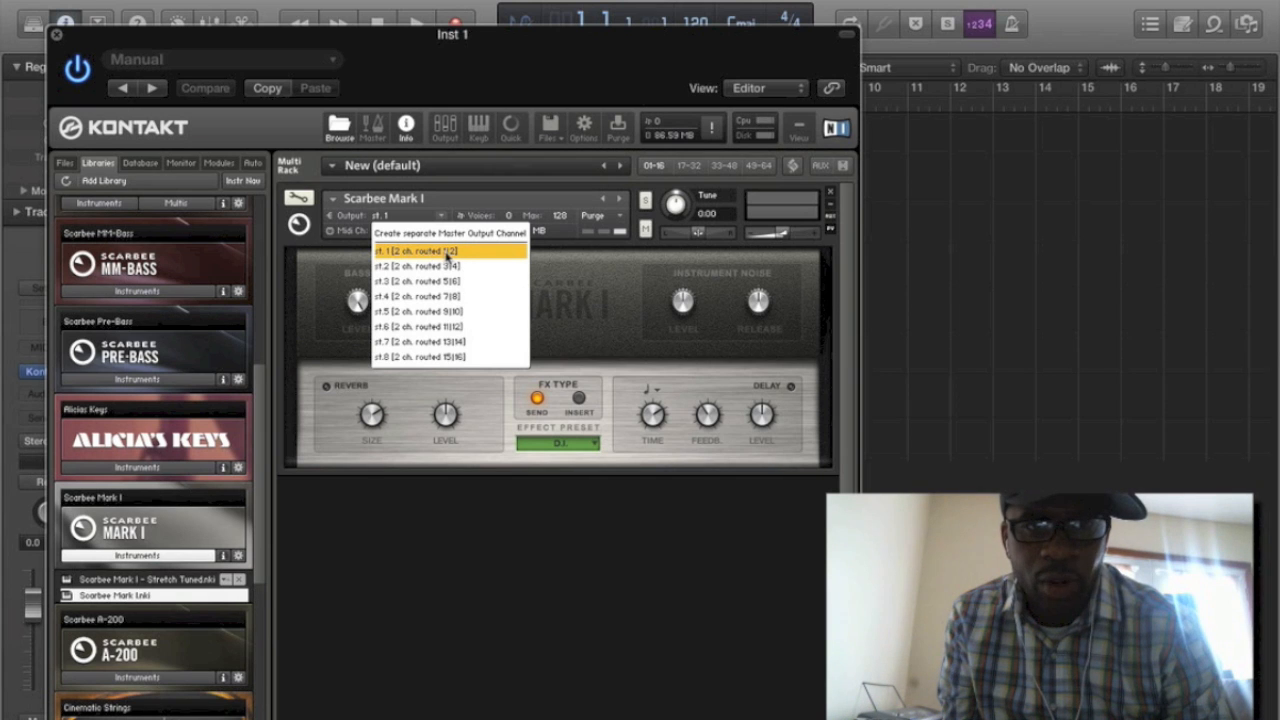
click(456, 252)
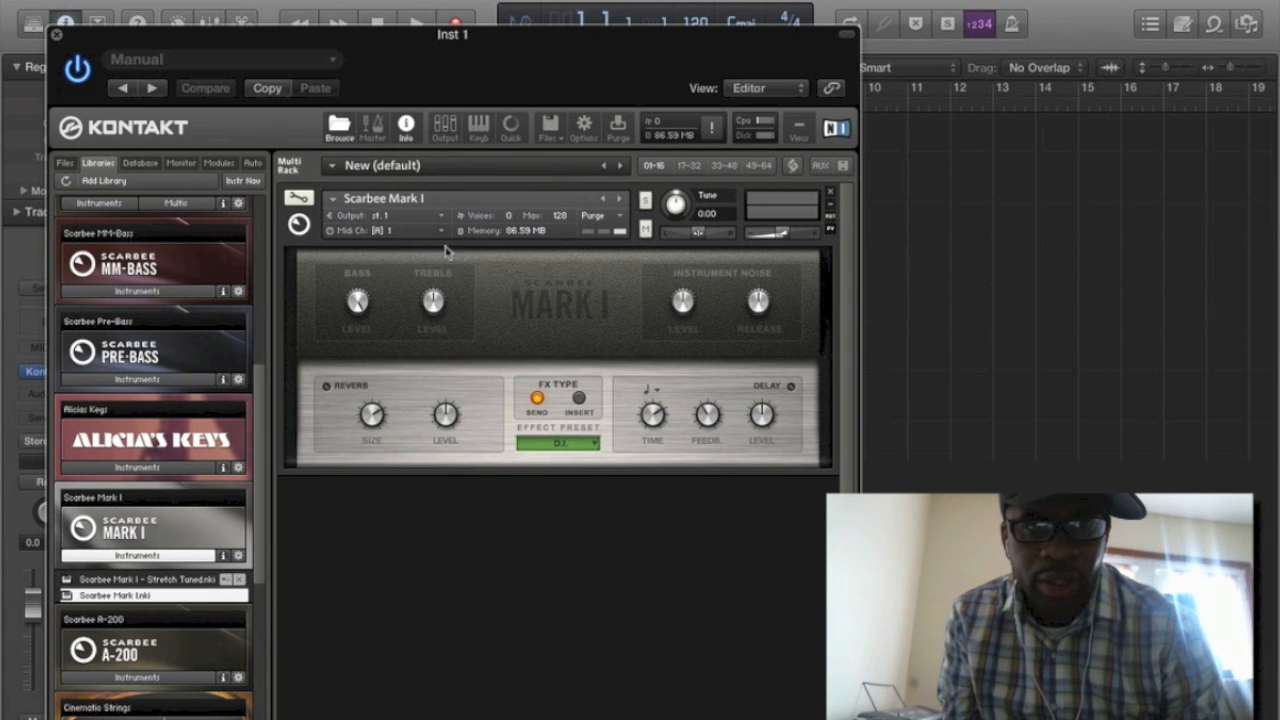
click(56, 36)
click(304, 142)
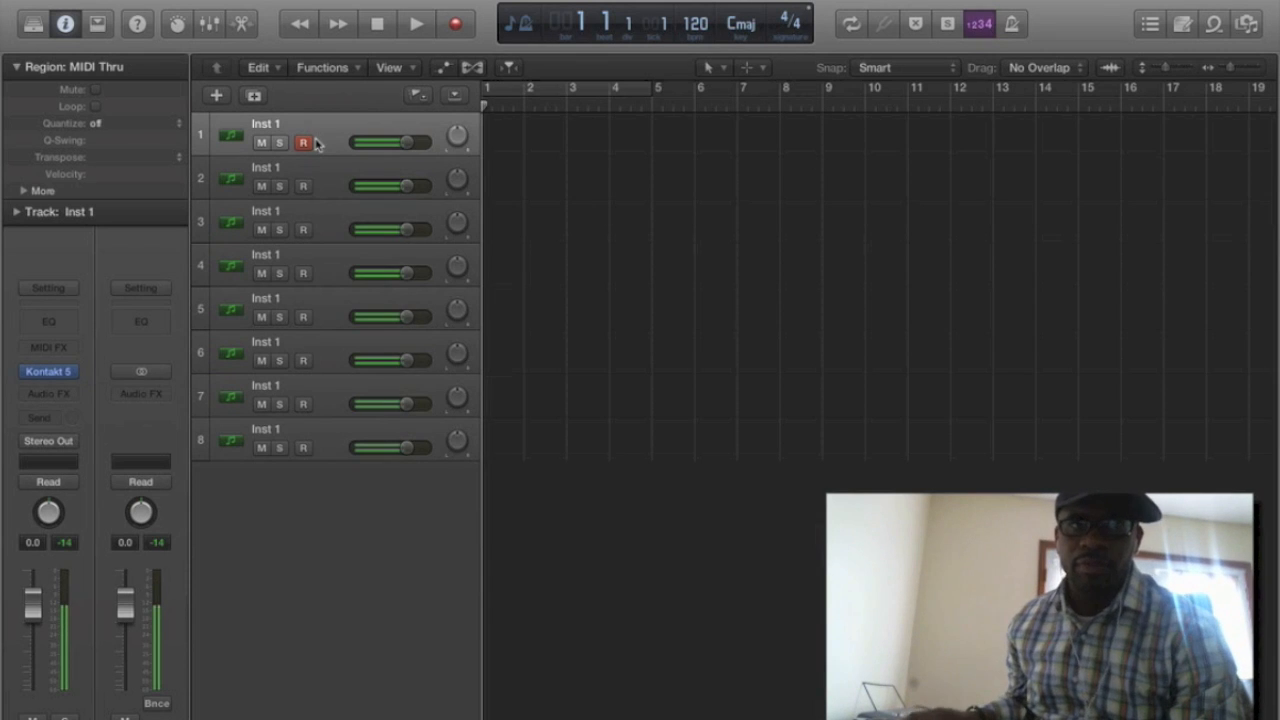
Step: Switch the Scarbee Mark I effects to Insert, turn on its Pan effect, and close the plug-in window
click(71, 380)
click(586, 403)
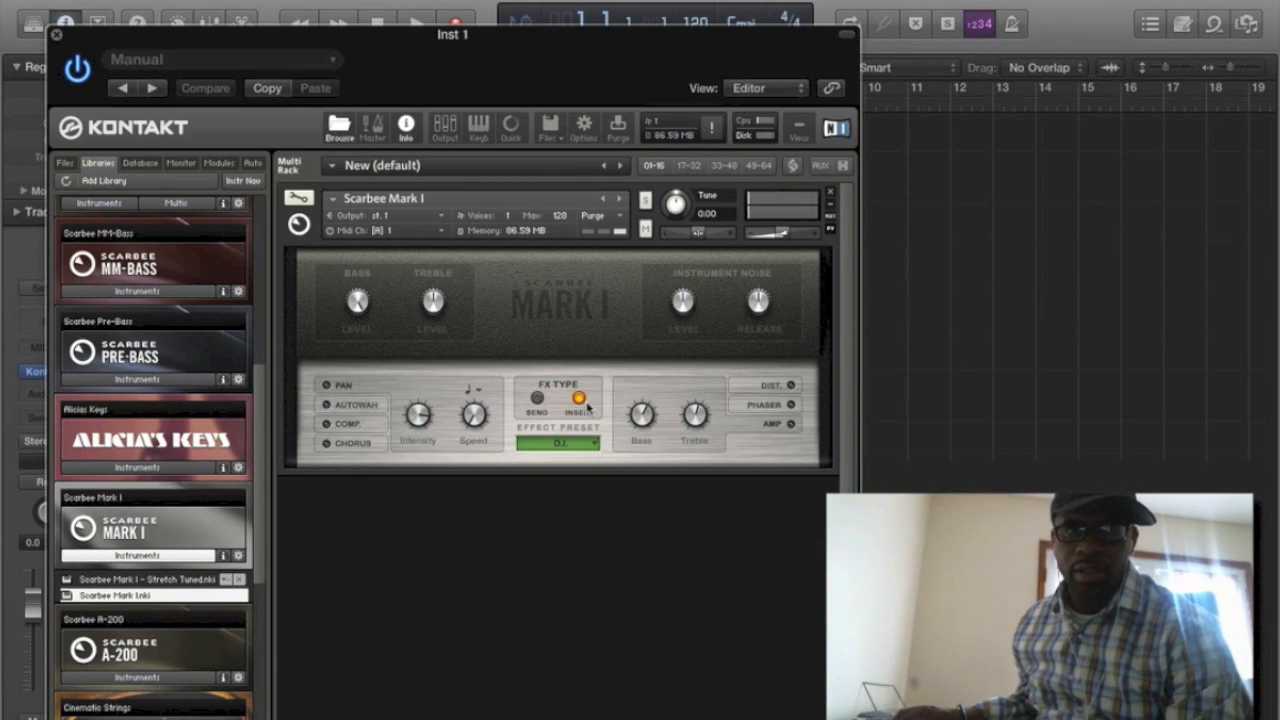
click(326, 385)
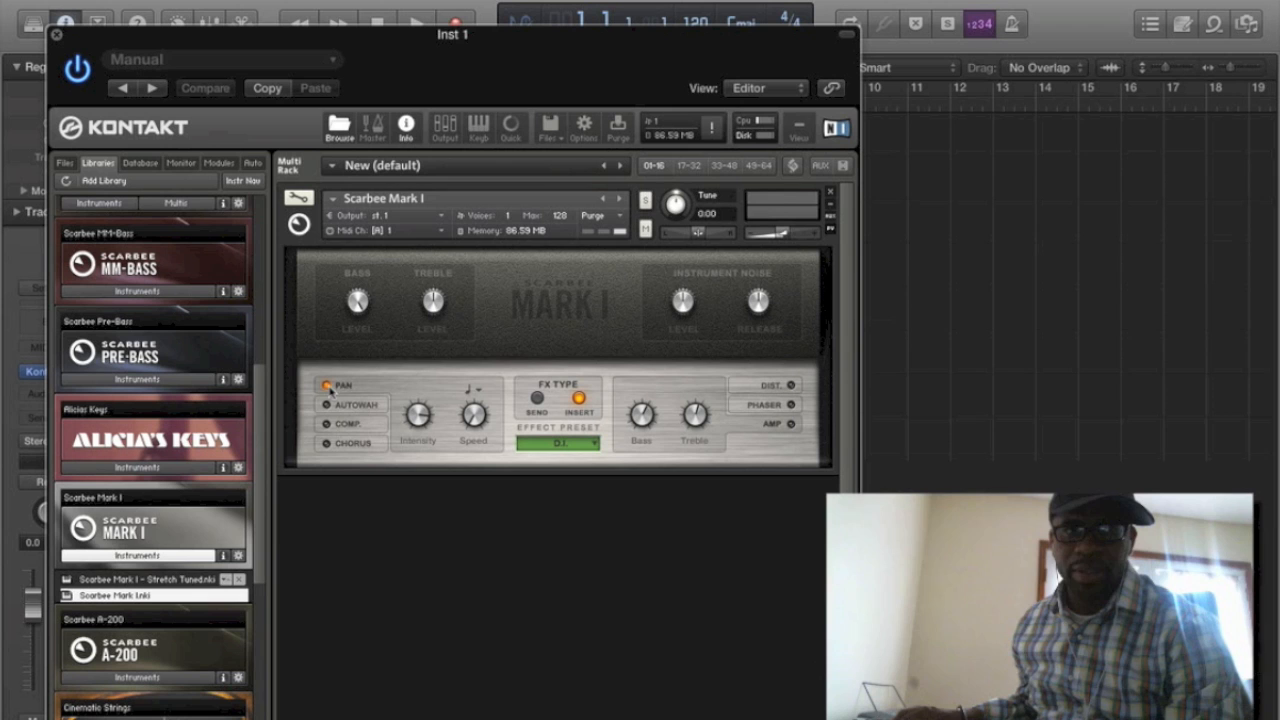
click(55, 35)
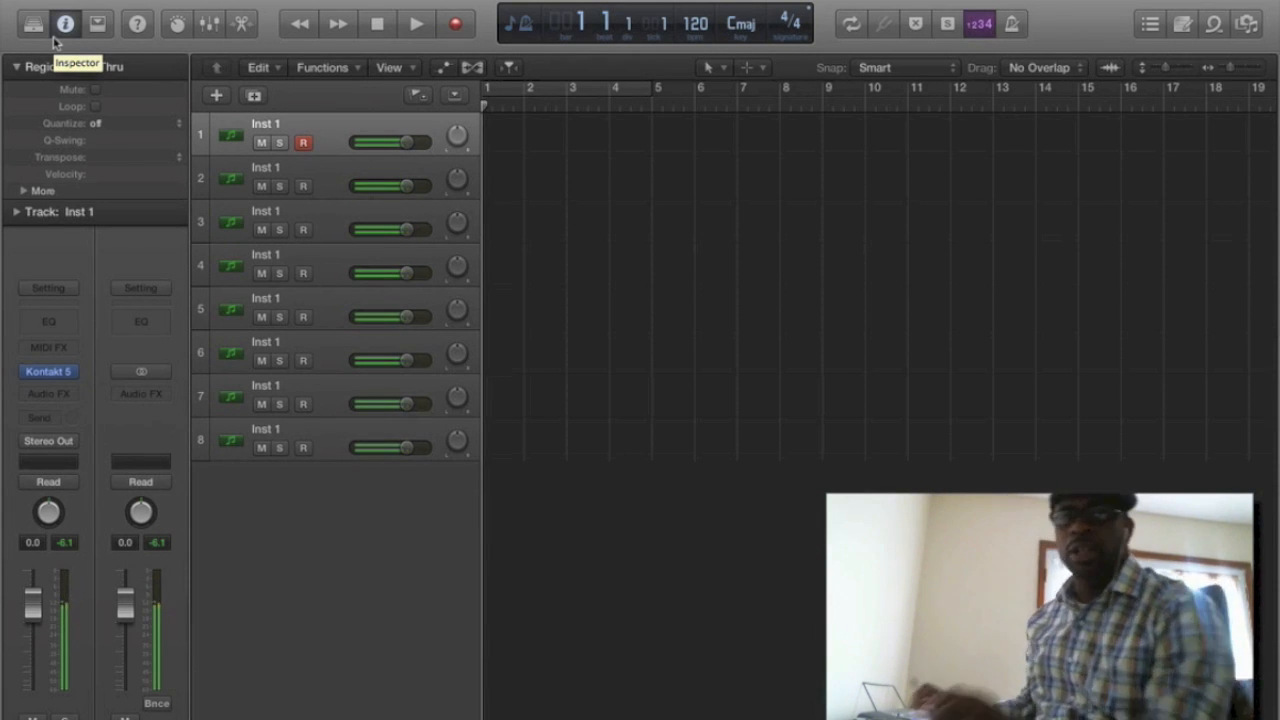
Step: Rename the first track as Rhodes
double_click(282, 124)
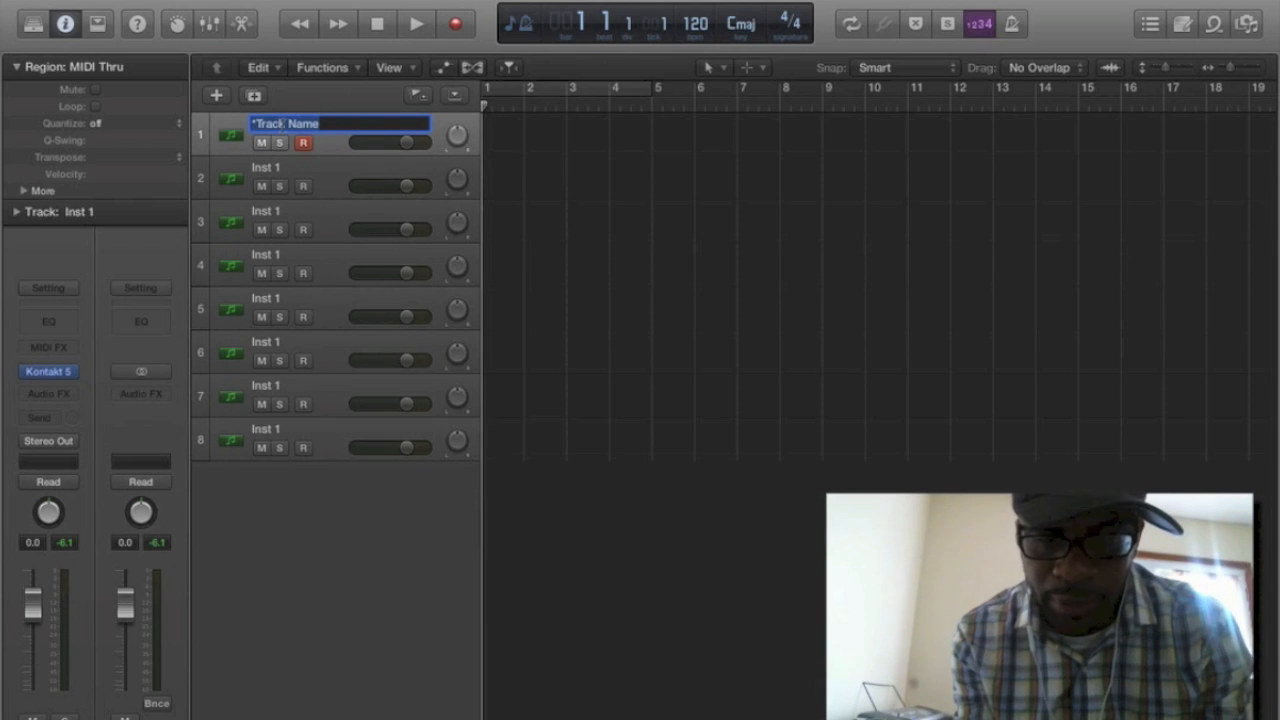
text(Rhodes)
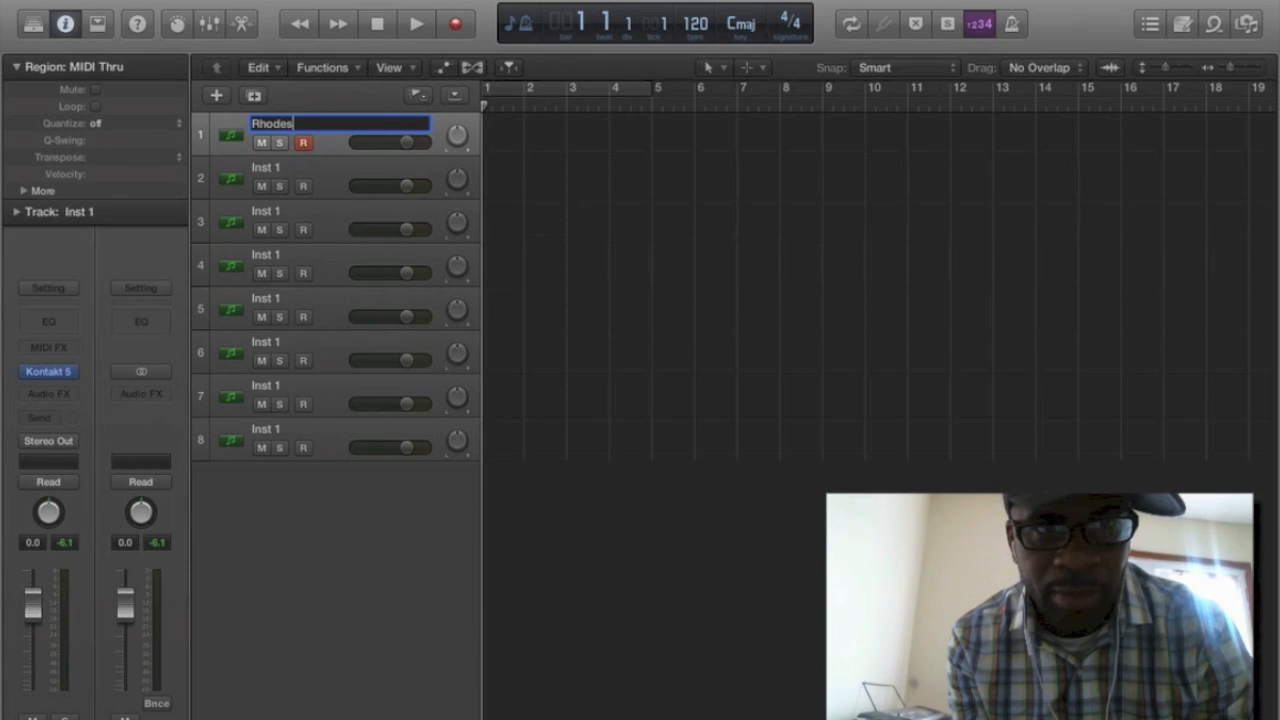
key(Return)
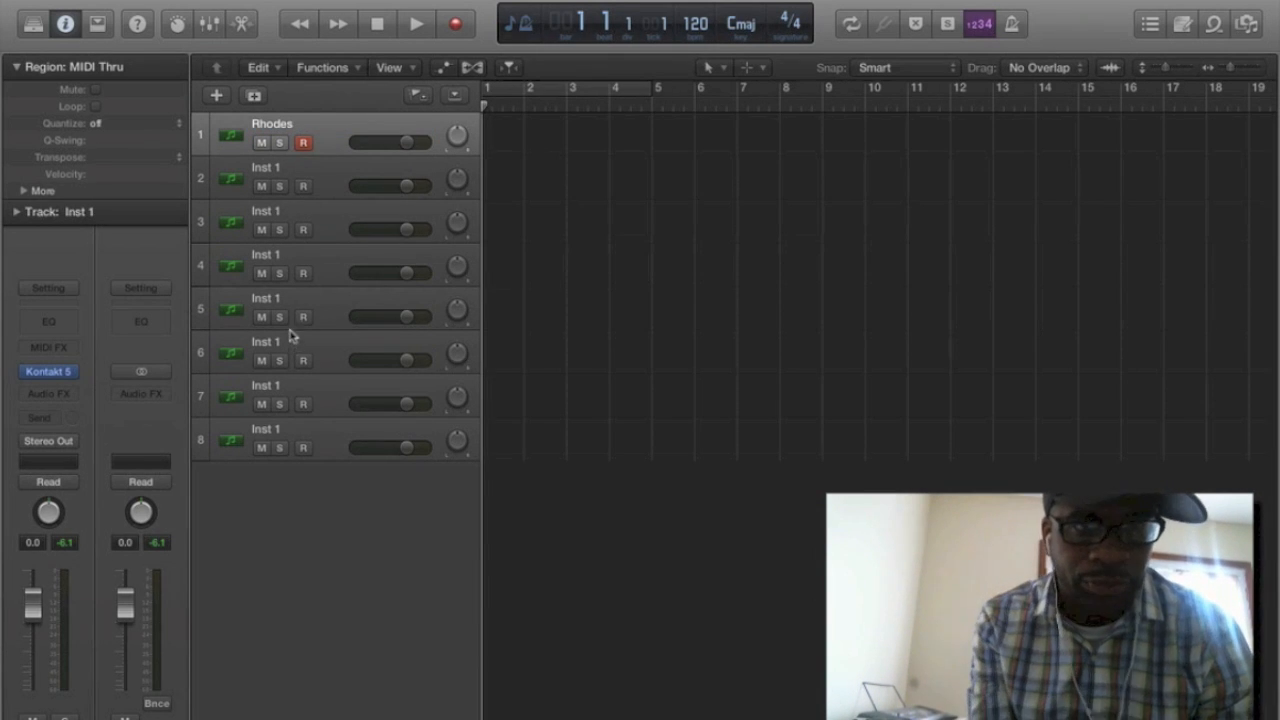
Step: Load Action Strings.nki from the Action Strings library into the same Kontakt rack
click(52, 373)
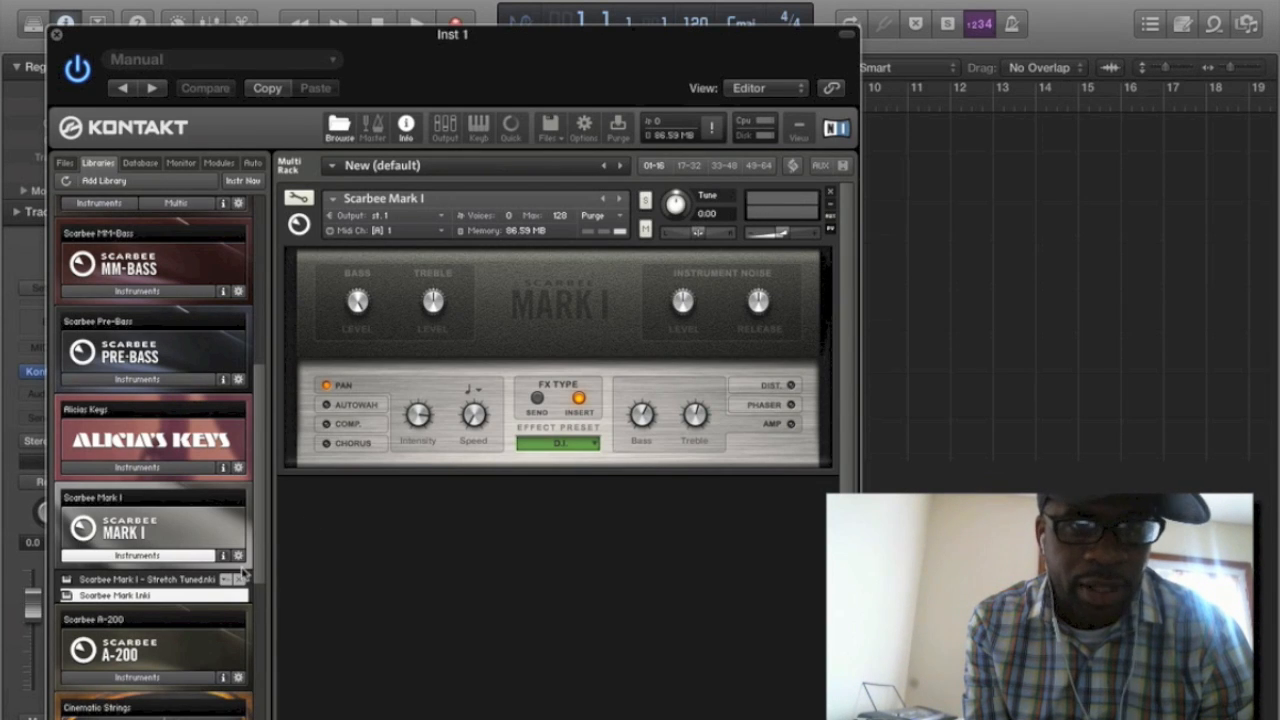
scroll(118, 432, down, 3)
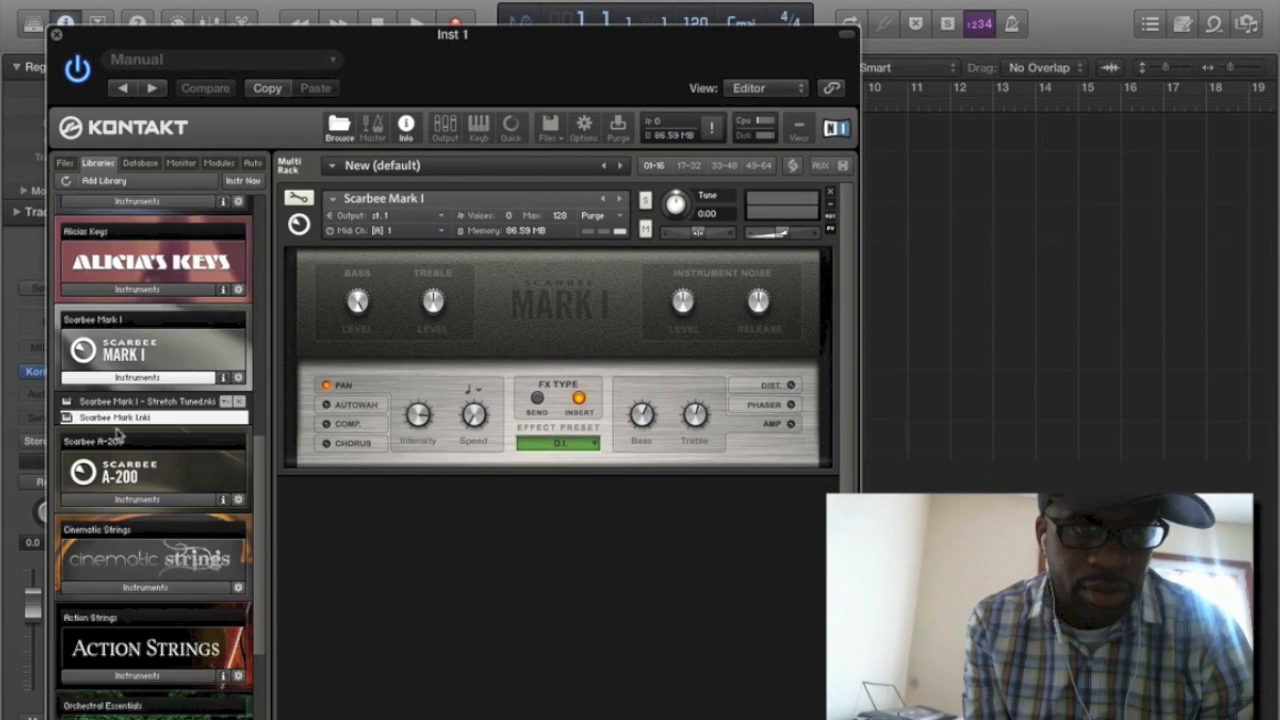
scroll(118, 432, down, 2)
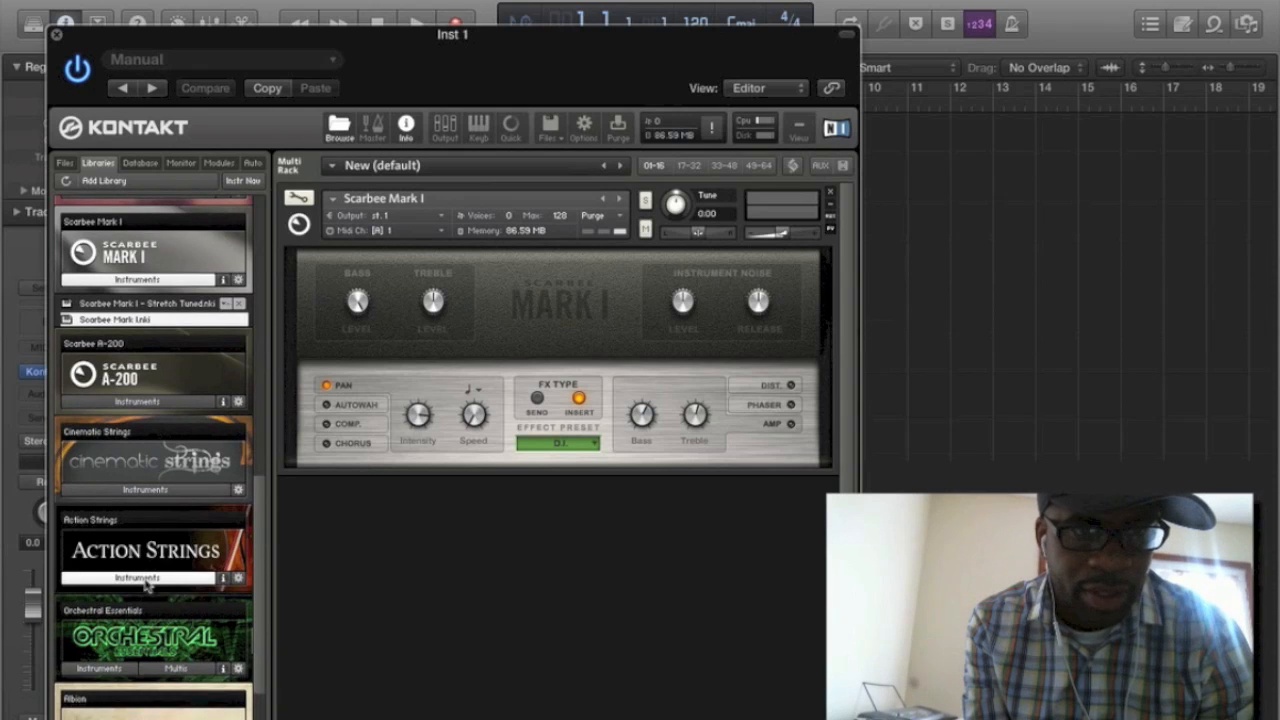
click(146, 580)
double_click(141, 603)
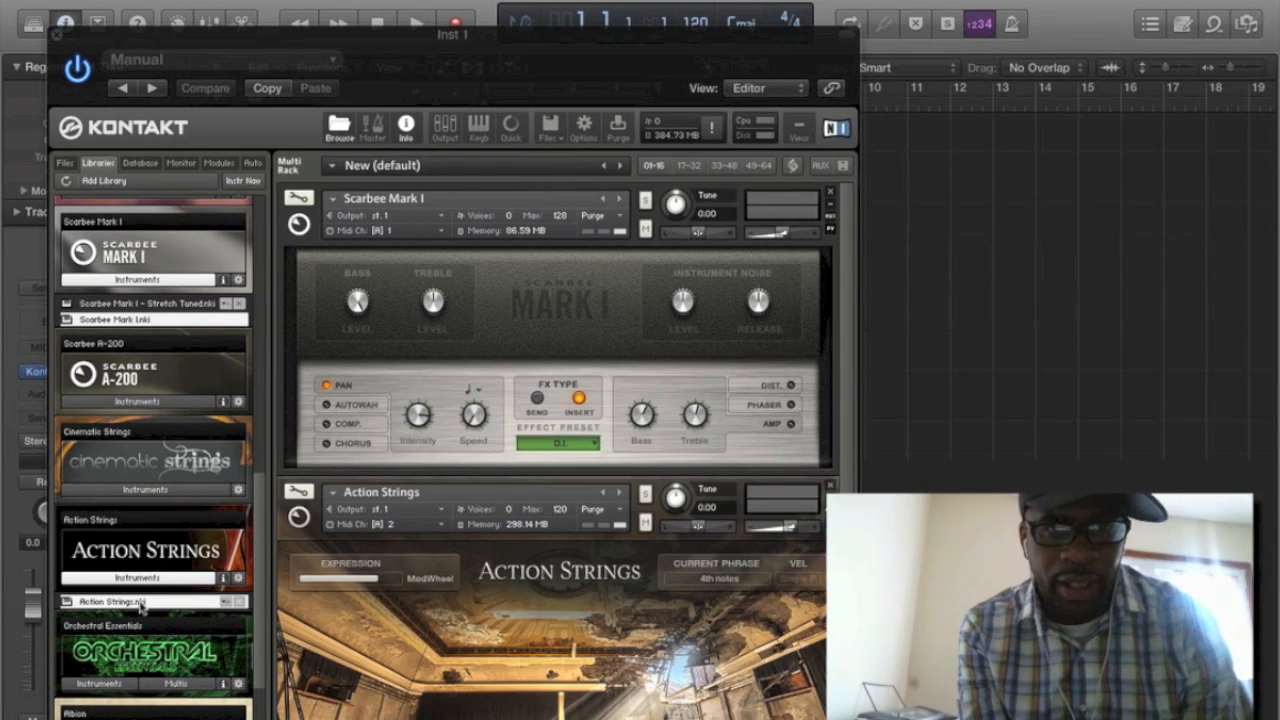
Step: Route Action Strings to Kontakt output st.2 (channels 3|4) and close the plug-in window
scroll(378, 575, down, 3)
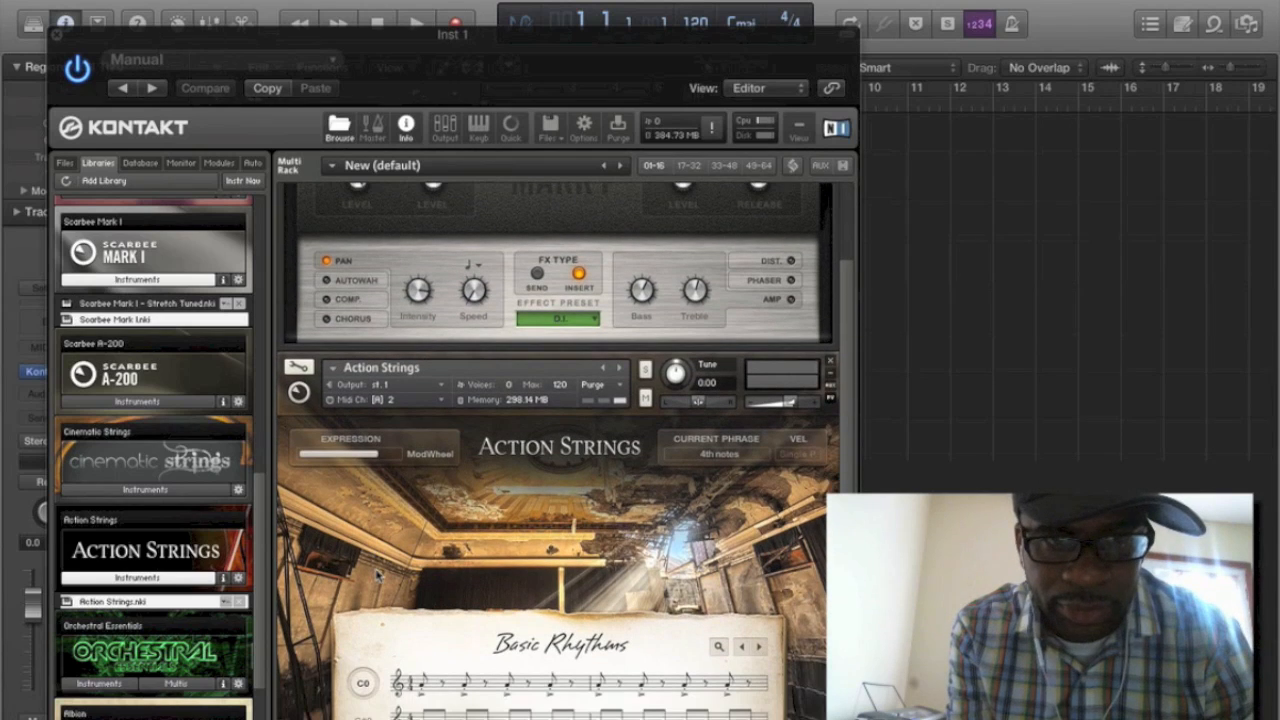
scroll(377, 574, up, 1)
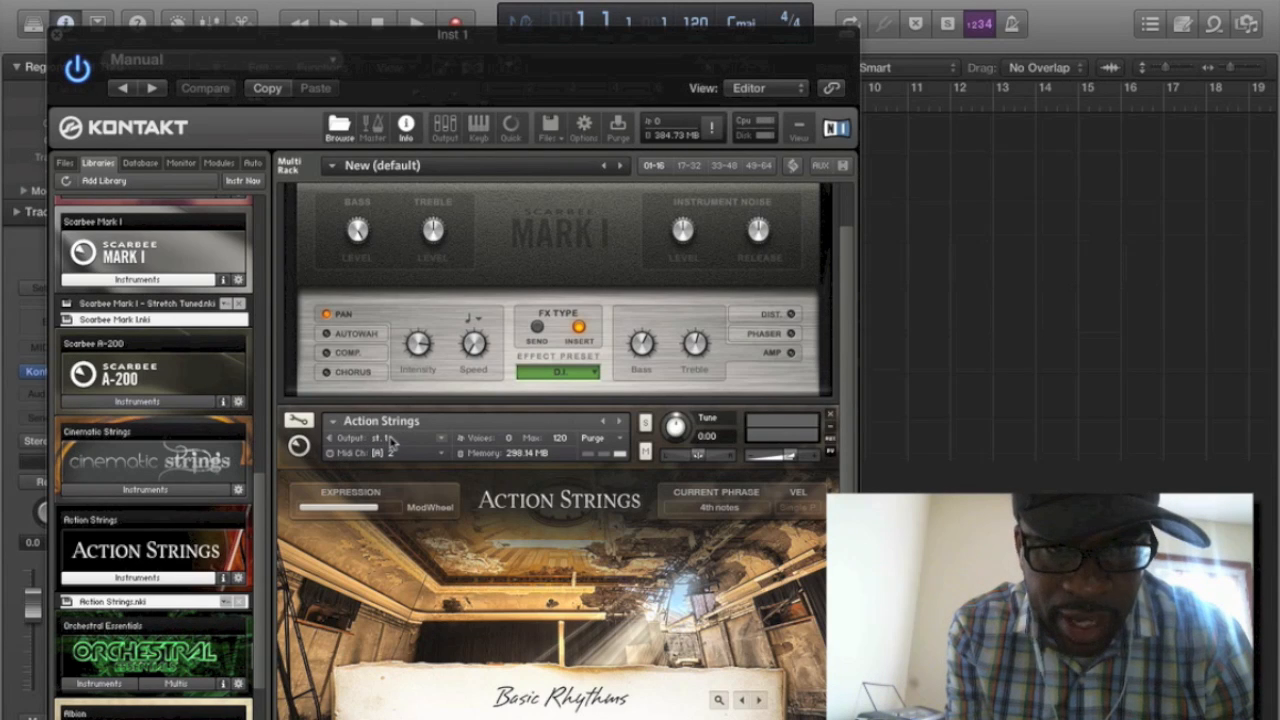
scroll(388, 441, up, 1)
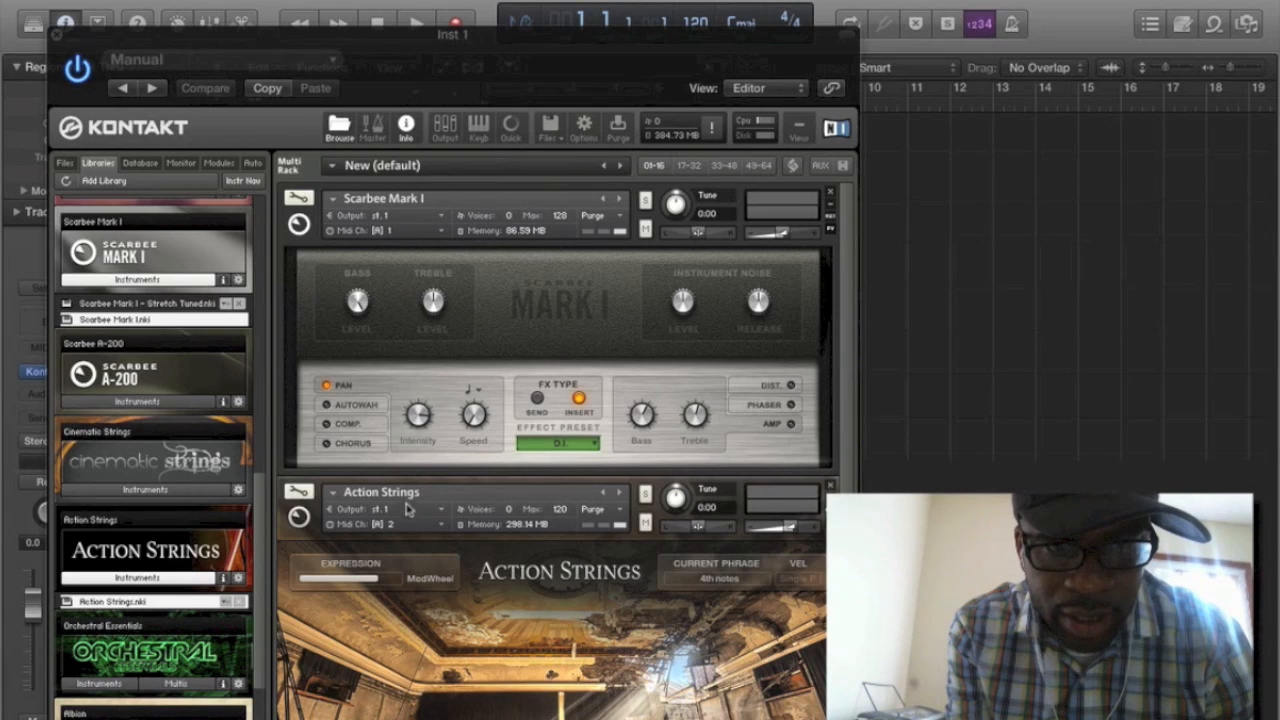
click(441, 511)
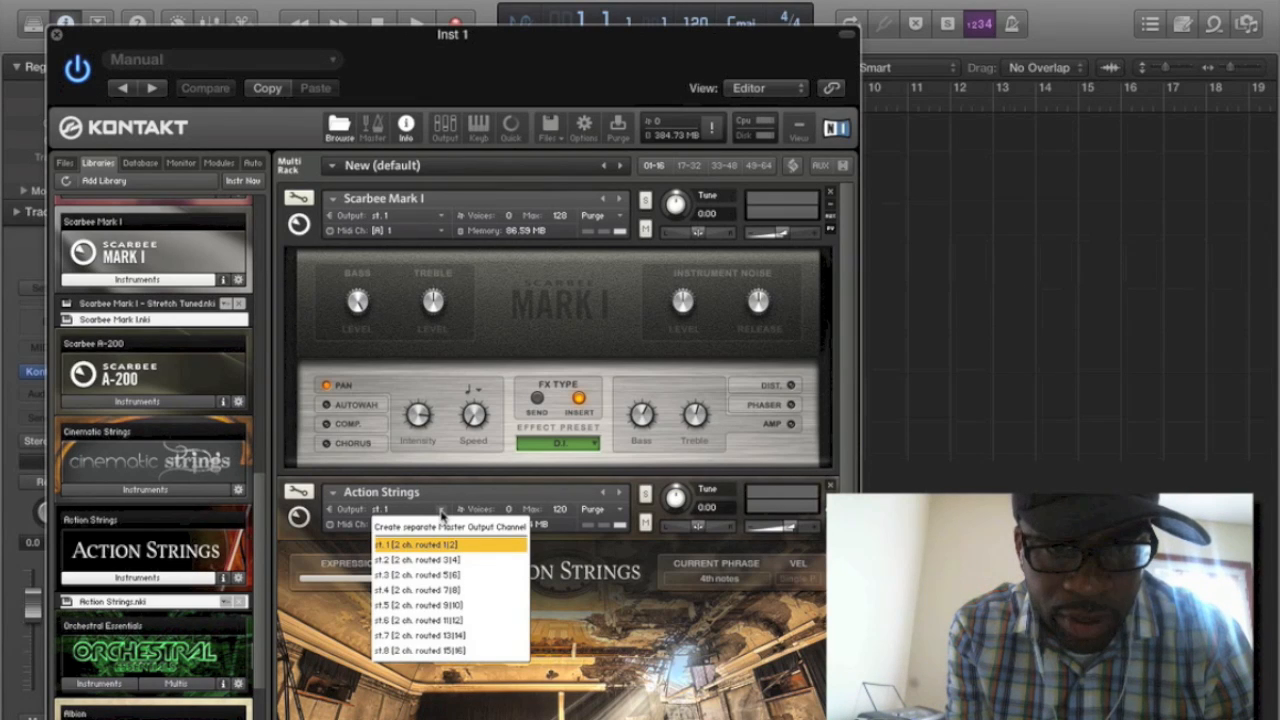
click(441, 560)
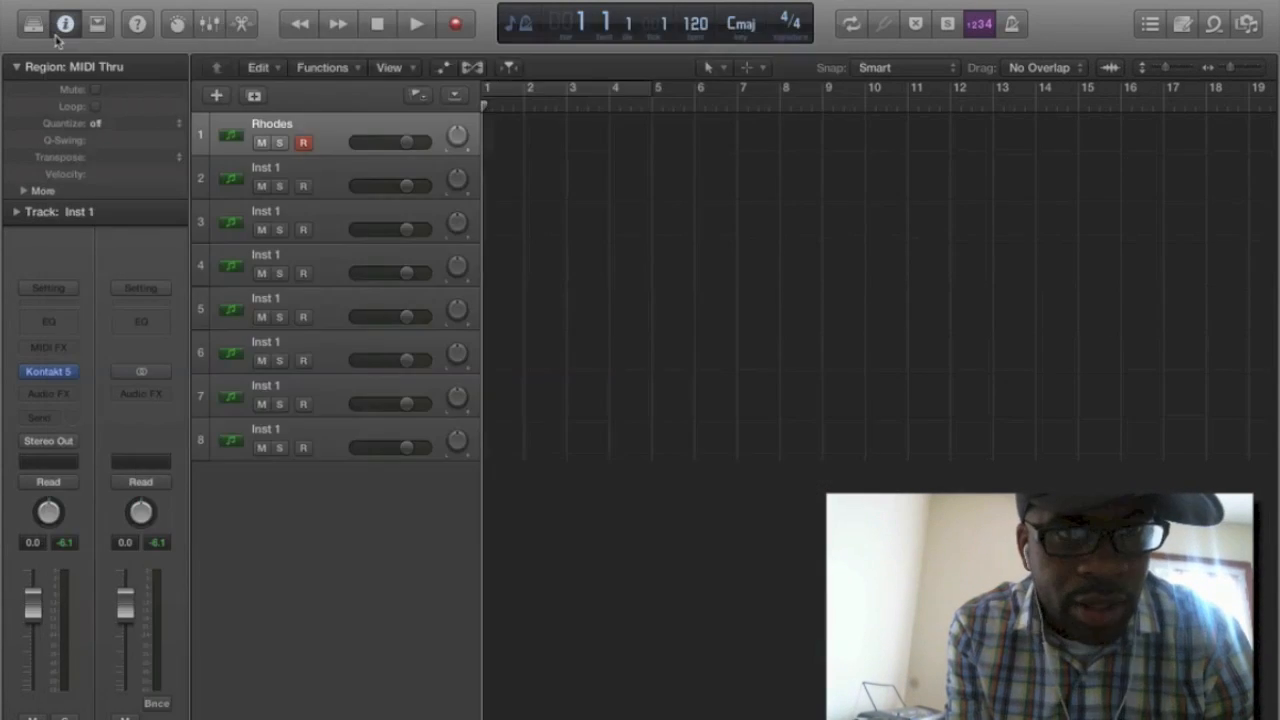
click(57, 35)
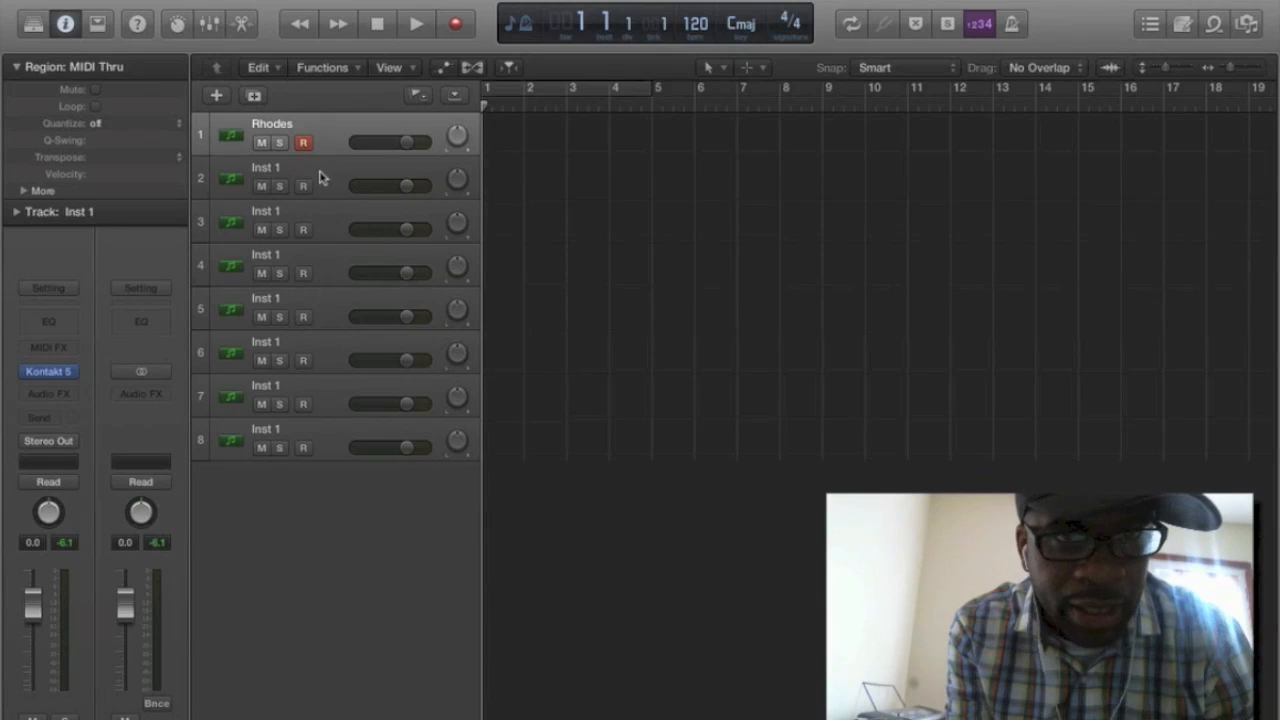
Step: Select the second track and rename it as Strings
click(320, 178)
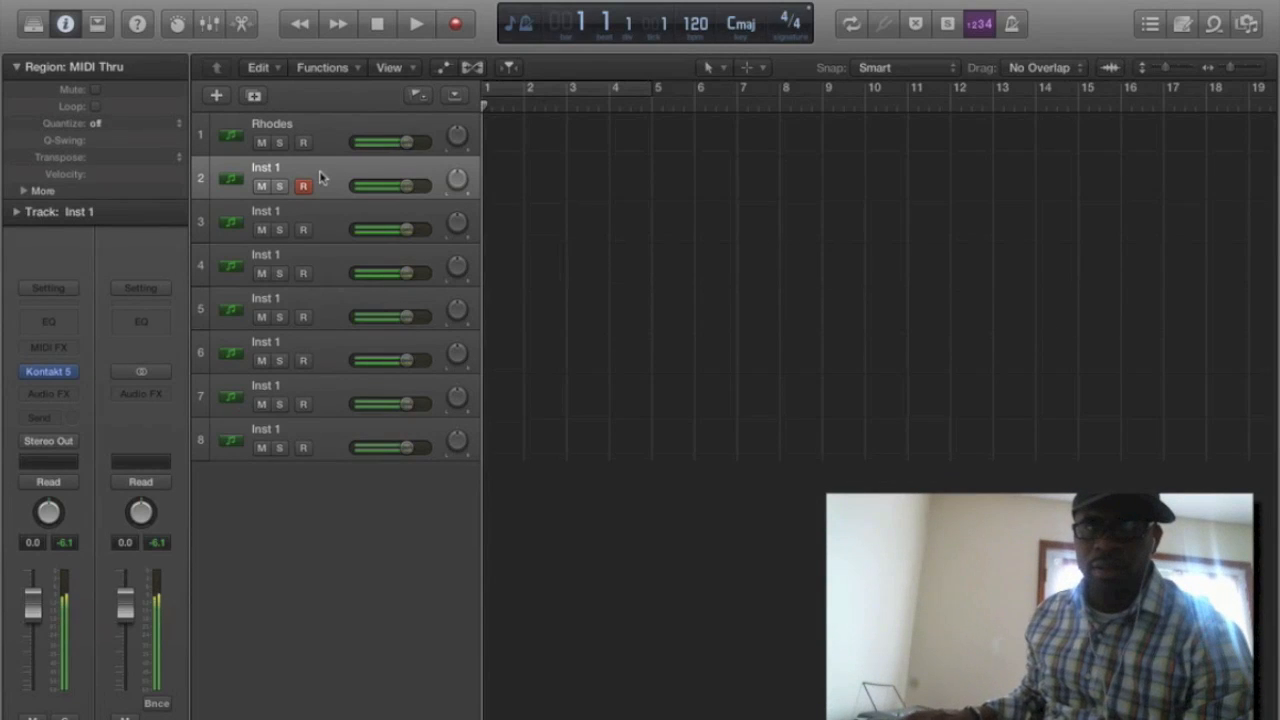
double_click(280, 176)
text(Str)
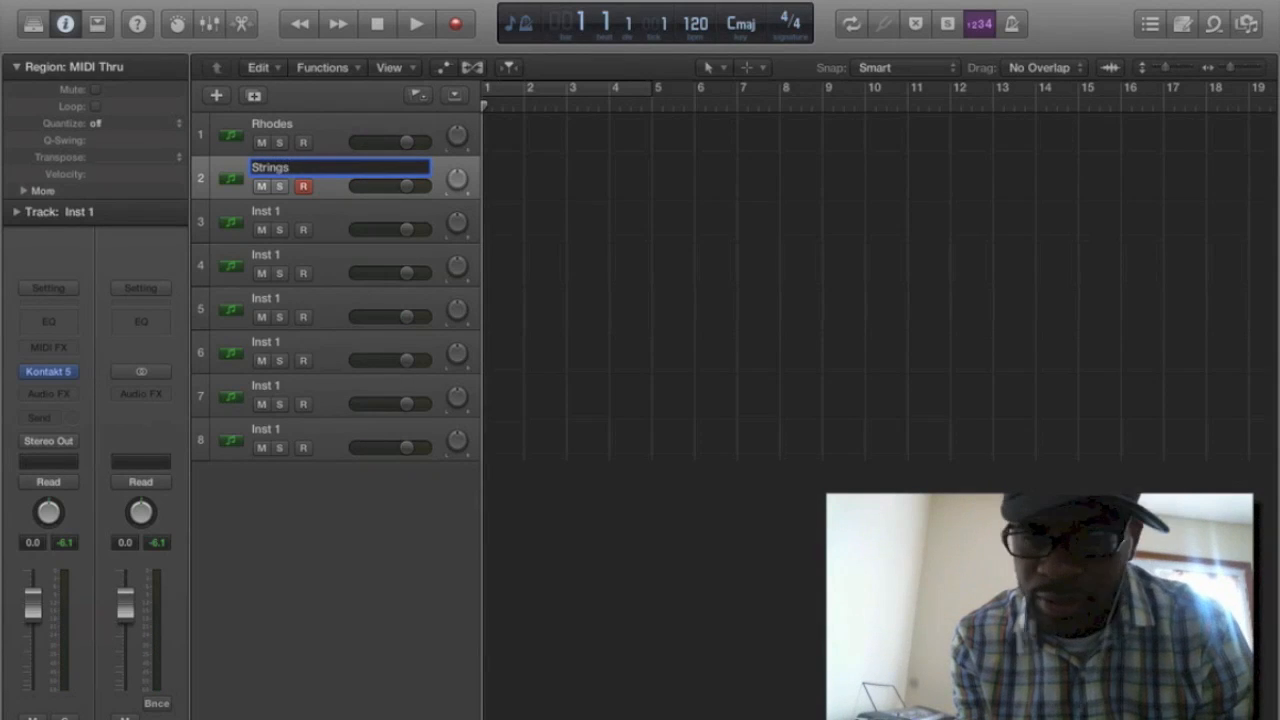
text(ings)
key(Return)
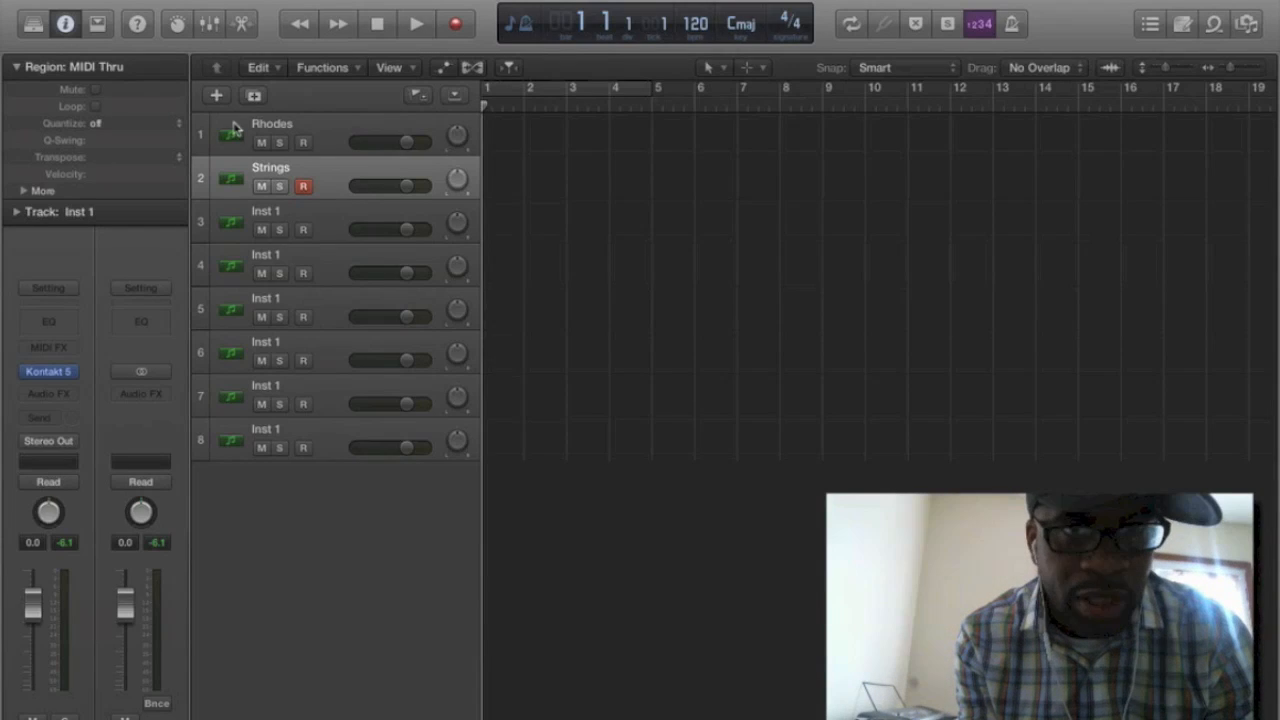
Step: Show the mixer and add an aux channel strip for Kontakt's second output
click(396, 1)
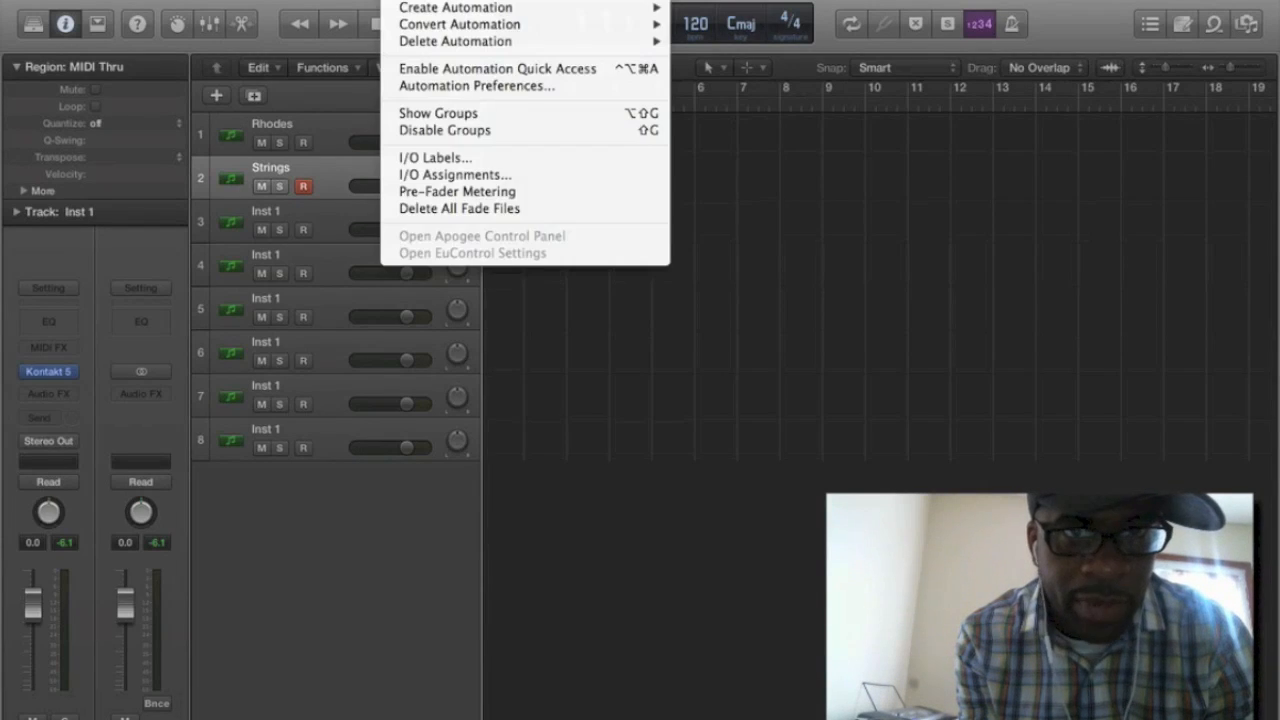
mouse_move(440, 1)
click(462, 37)
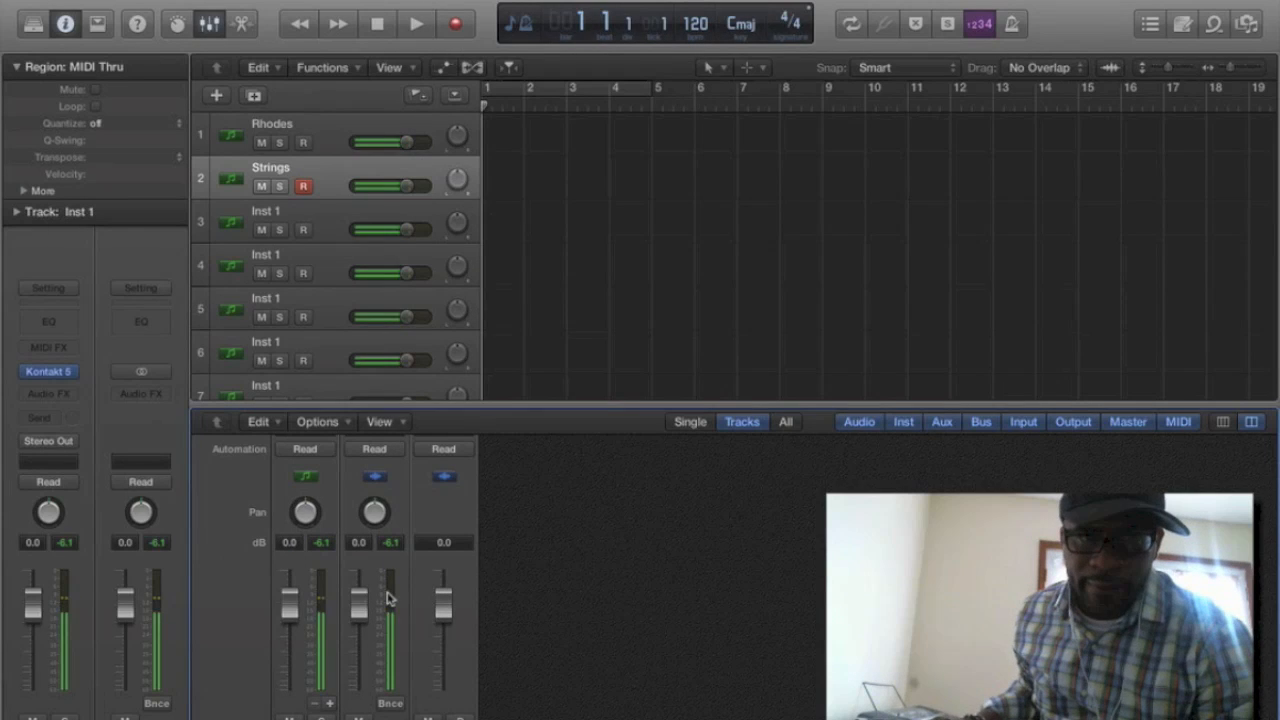
click(328, 704)
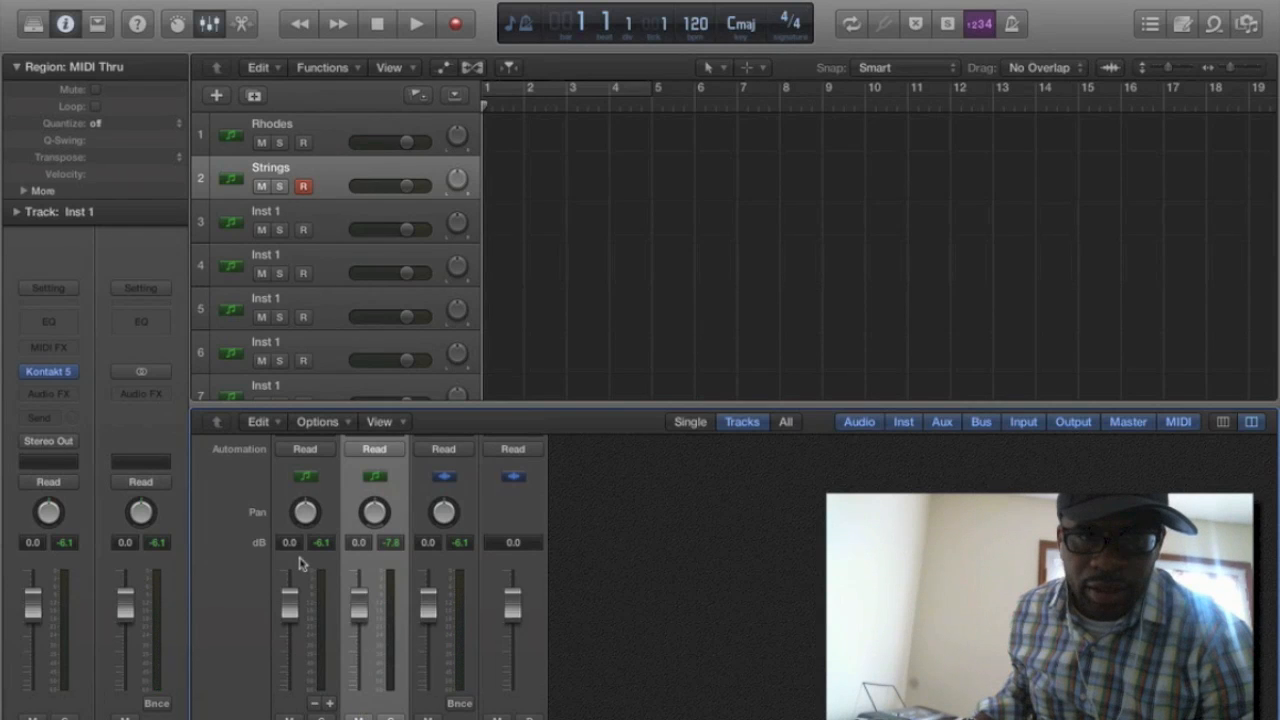
Step: Select the Rhodes and Strings tracks in turn to check which mixer channel each one feeds
click(333, 125)
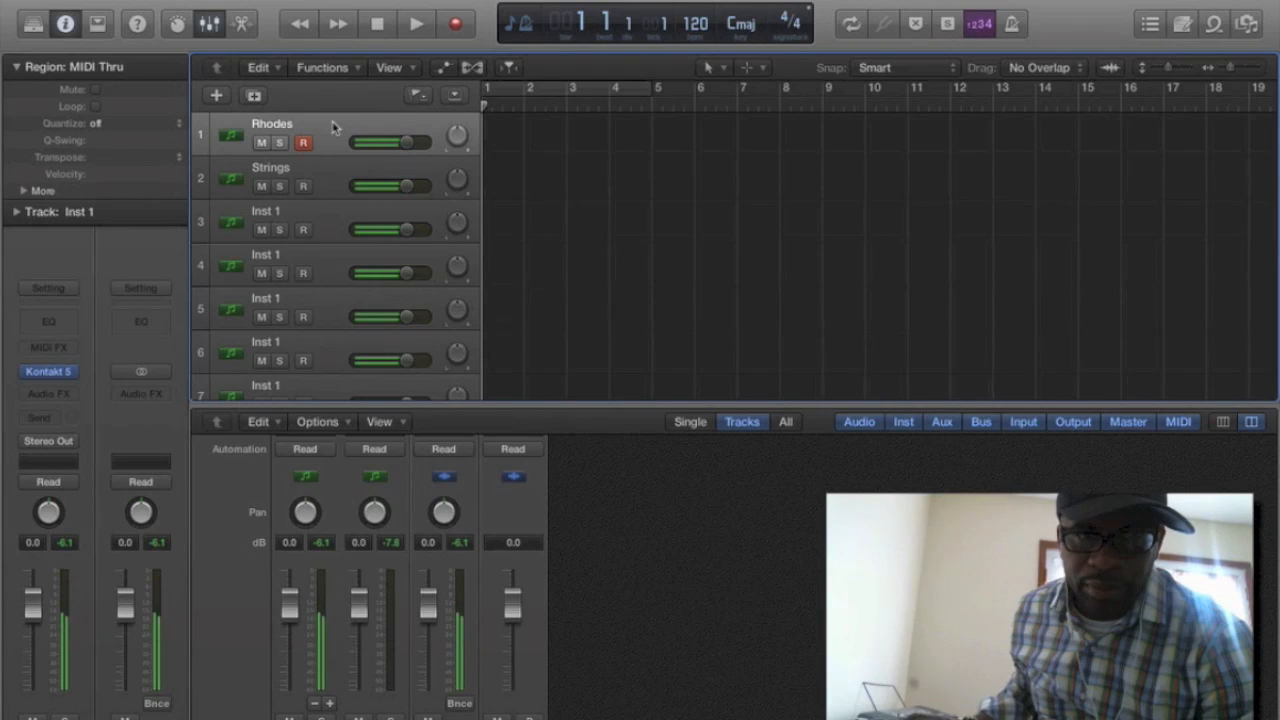
click(325, 574)
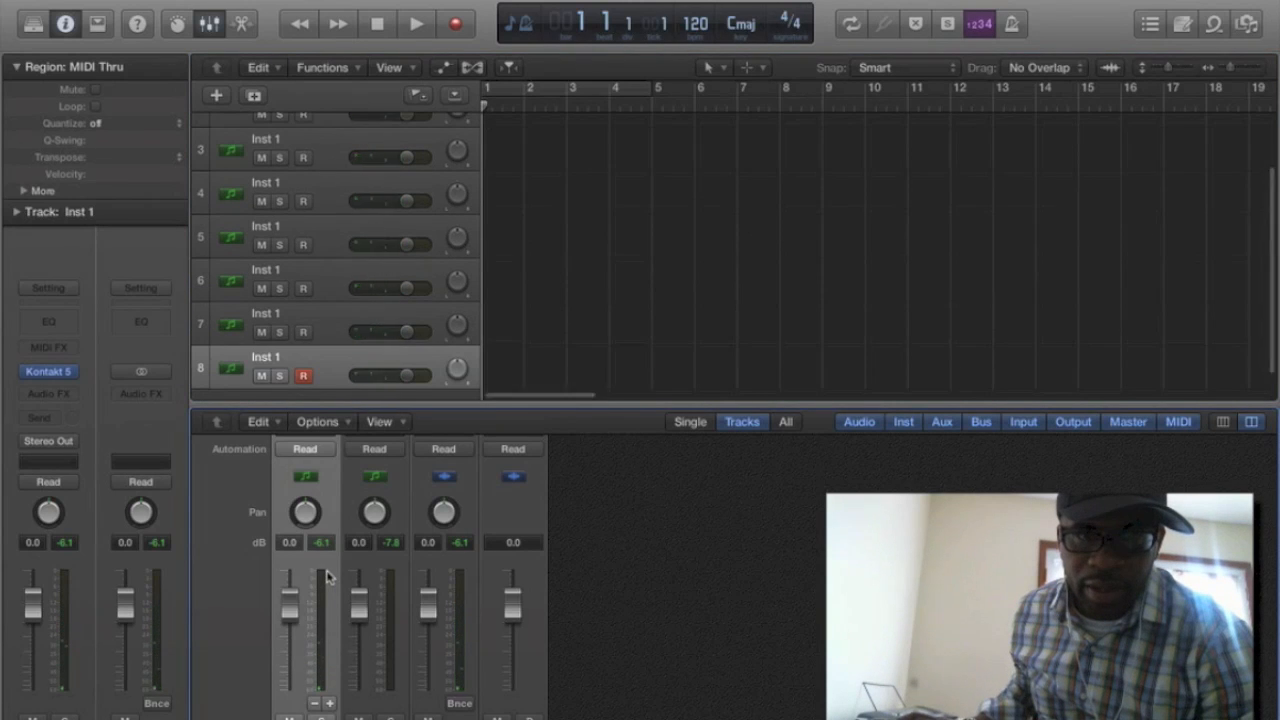
scroll(300, 150, up, 4)
click(327, 138)
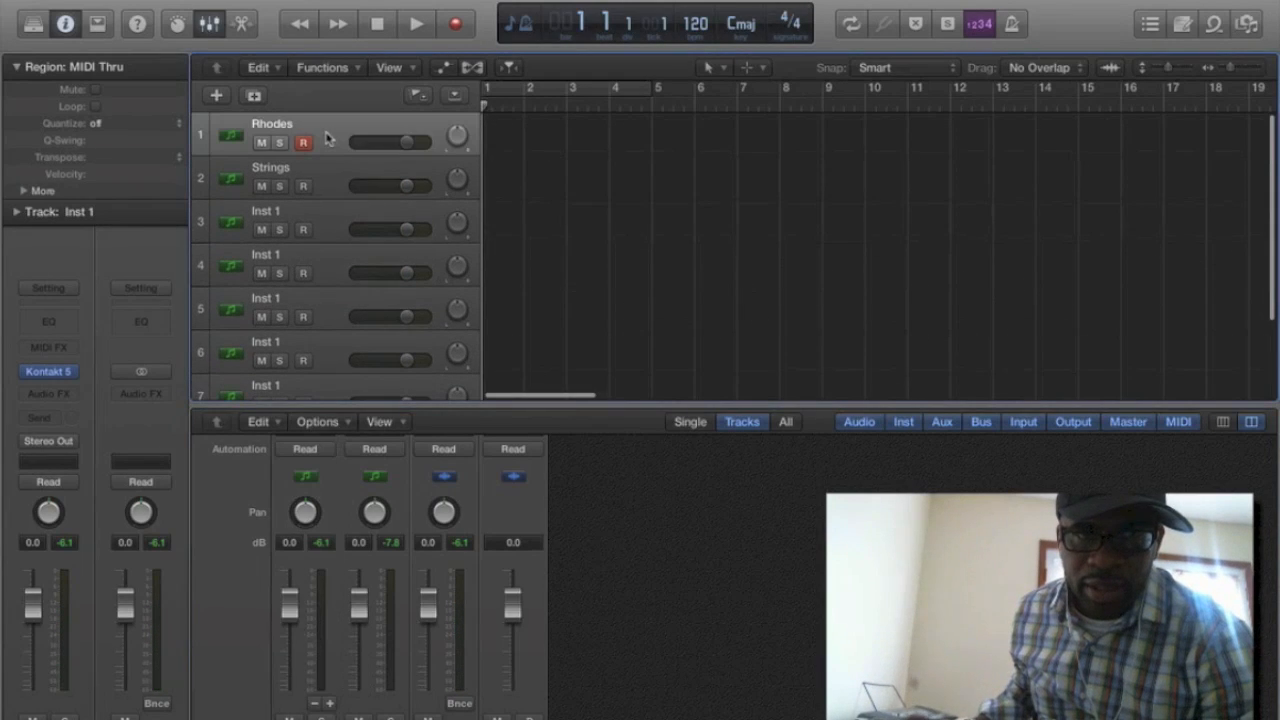
click(330, 188)
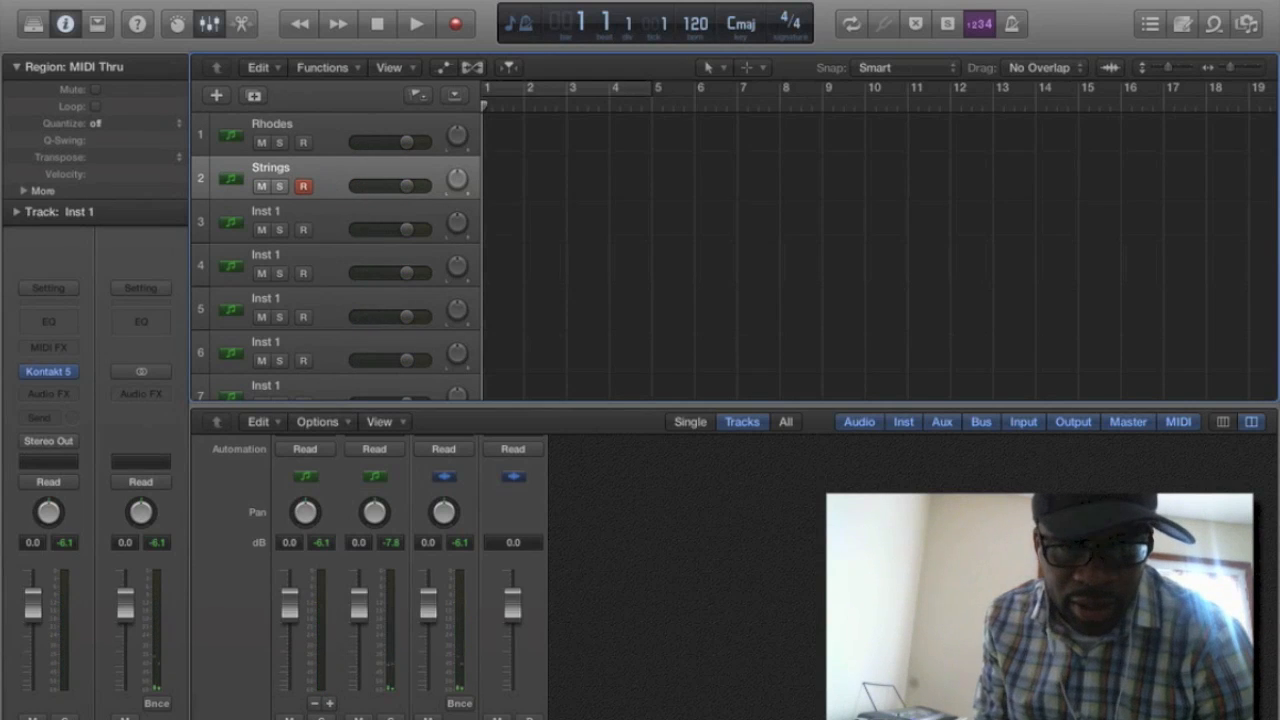
Step: Name the Kontakt instrument channel strip in the mixer Rhodes, and reselect the first track to play it
click(373, 717)
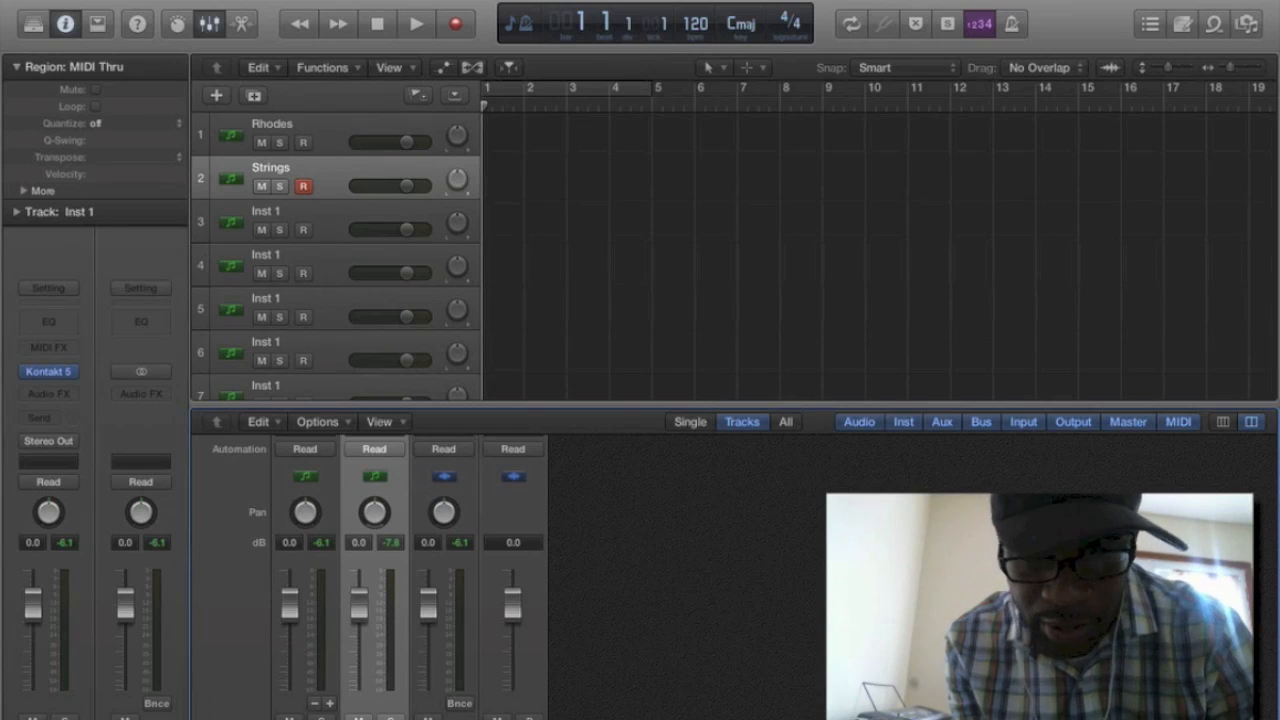
key(Return)
key(Left)
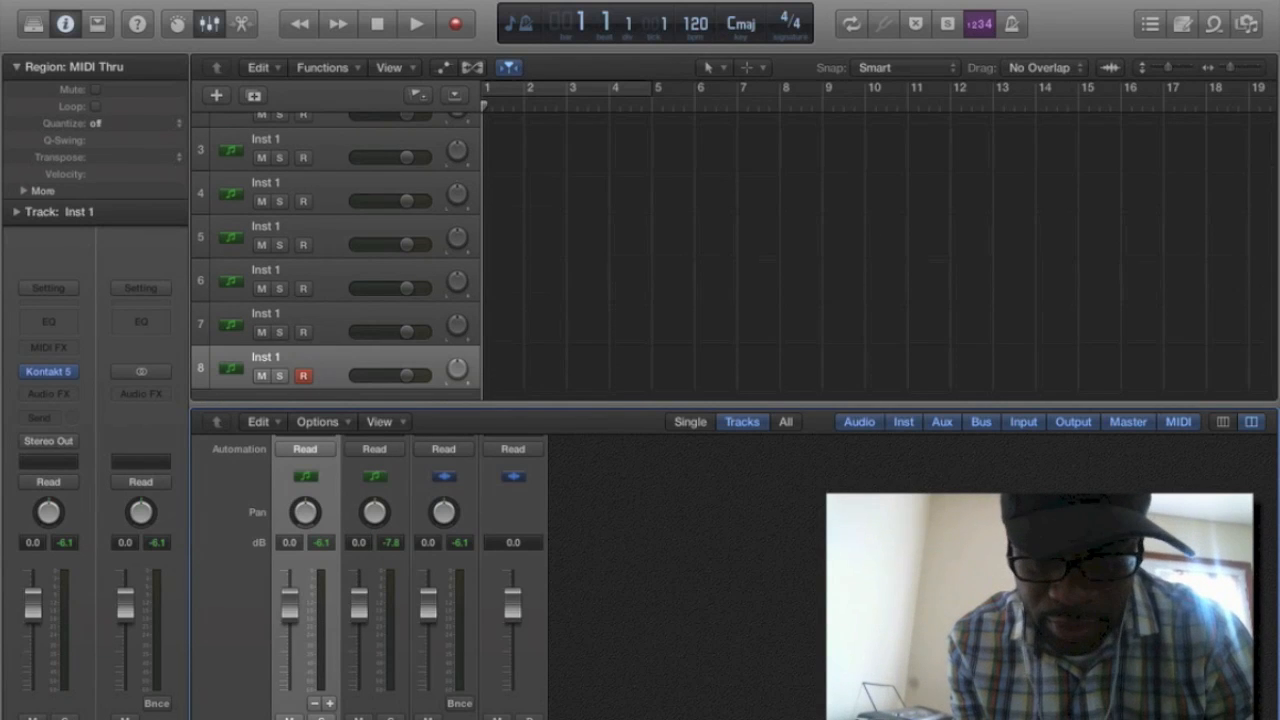
text(Rhodes)
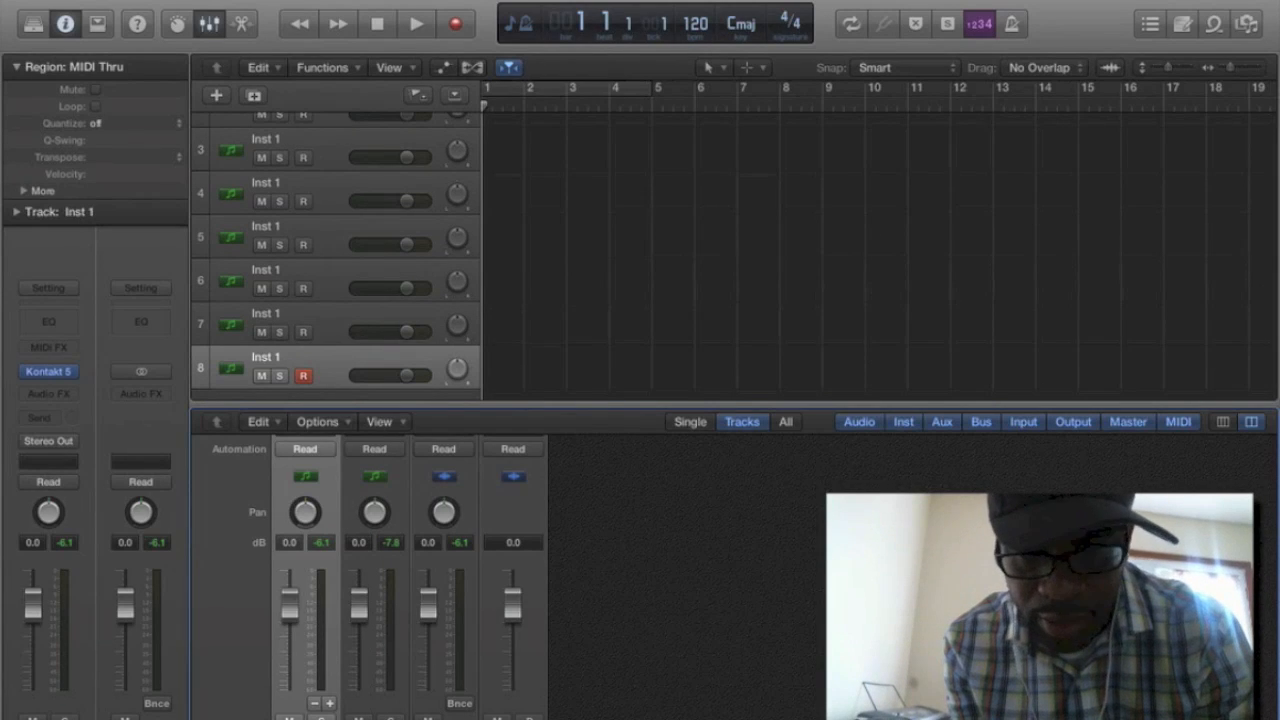
key(Return)
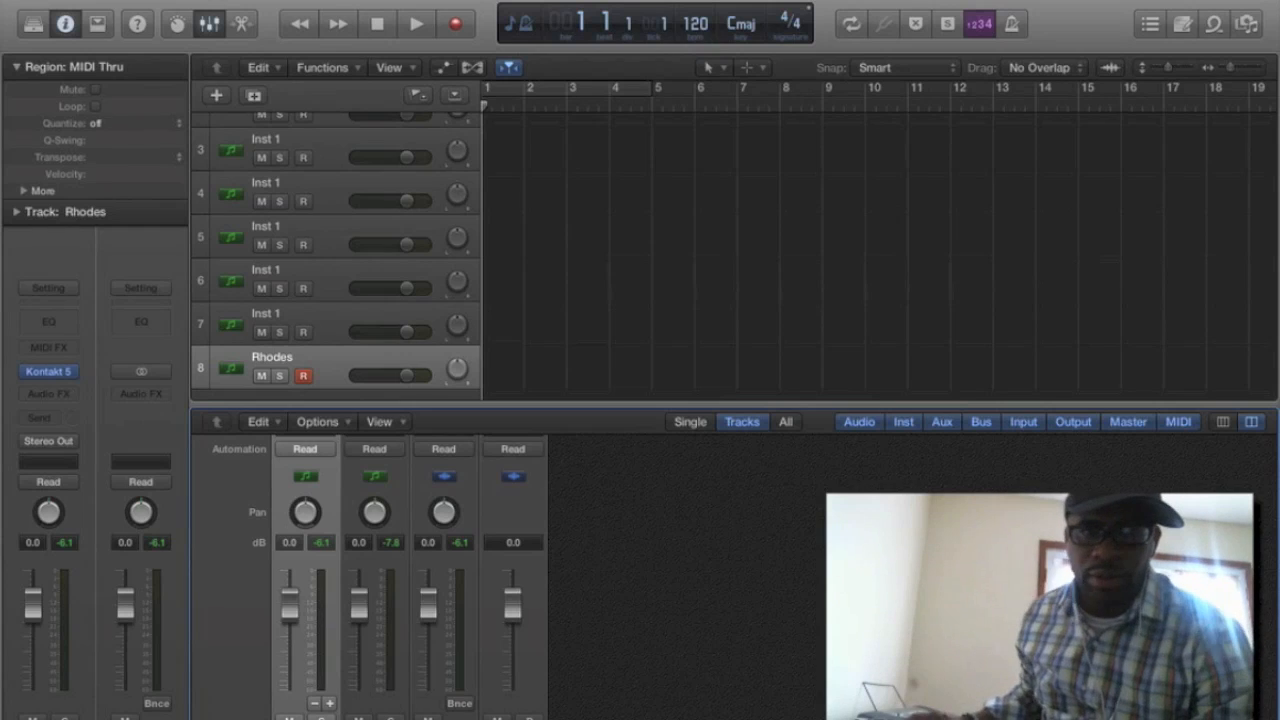
scroll(288, 312, up, 3)
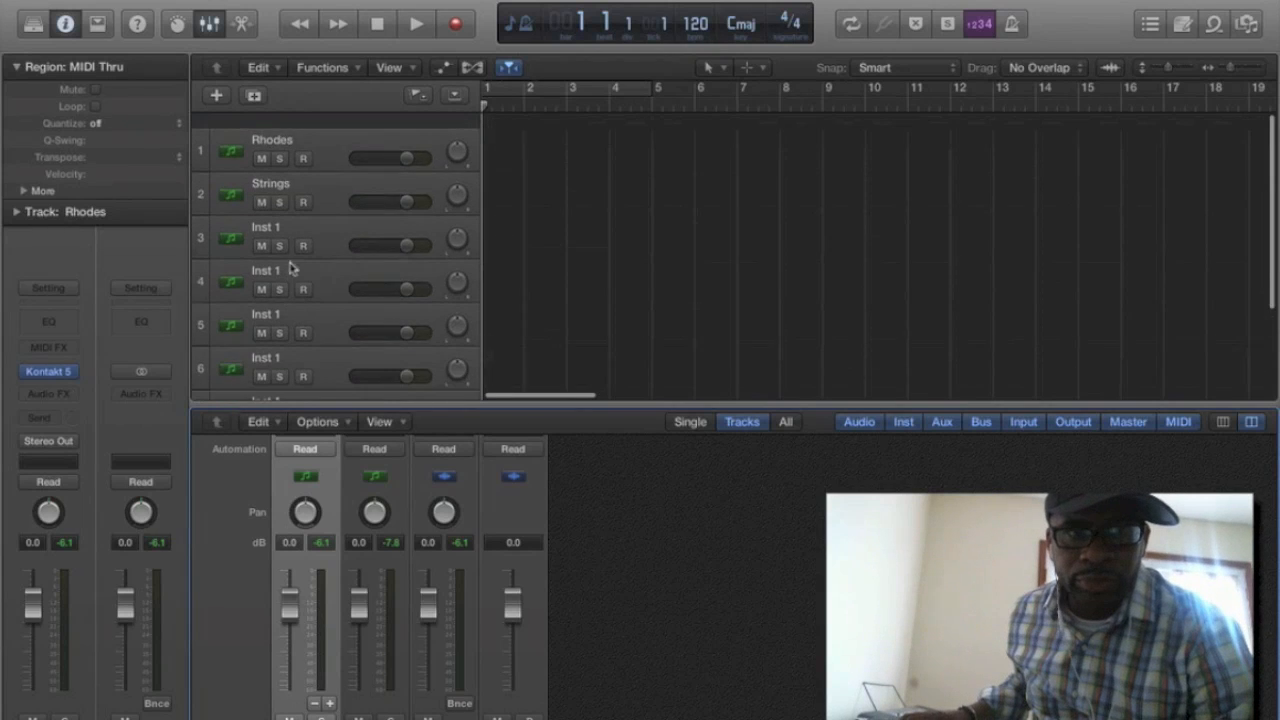
click(336, 140)
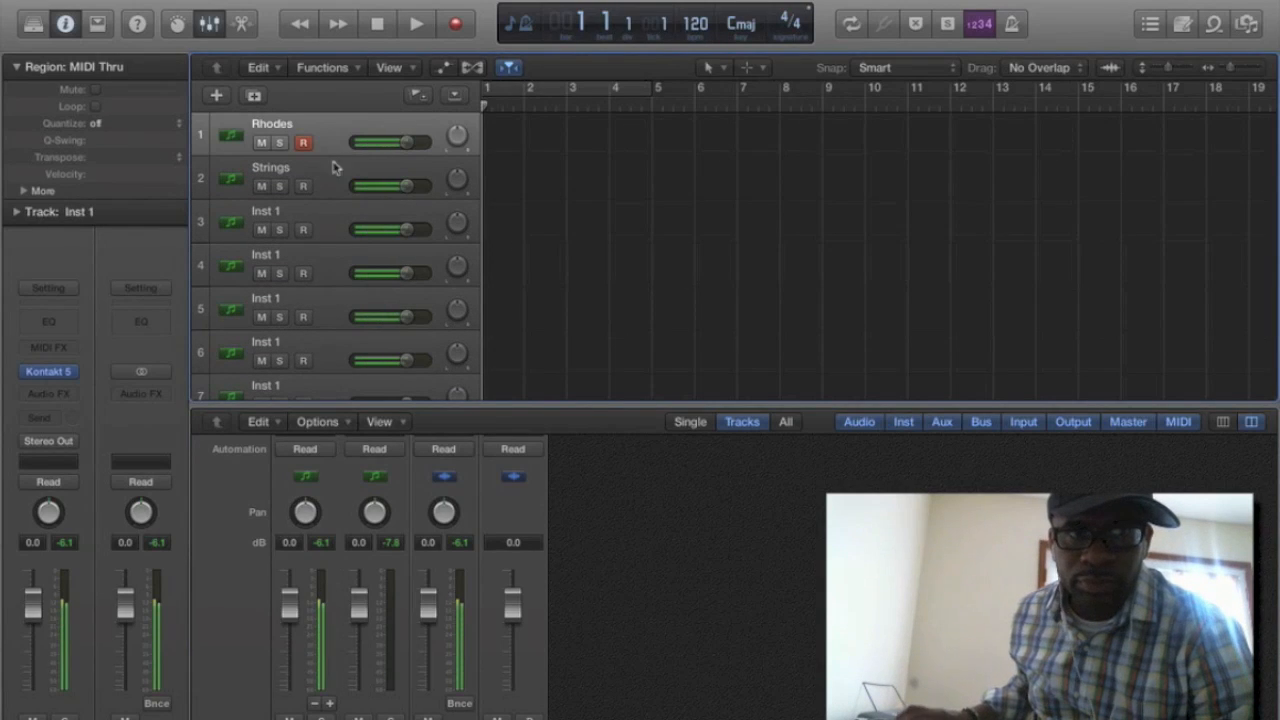
Step: Test the Strings channel's fader by lowering it to about -16.8 dB, switch to the Rhodes track, and raise the fader to about +0.6 dB
click(331, 187)
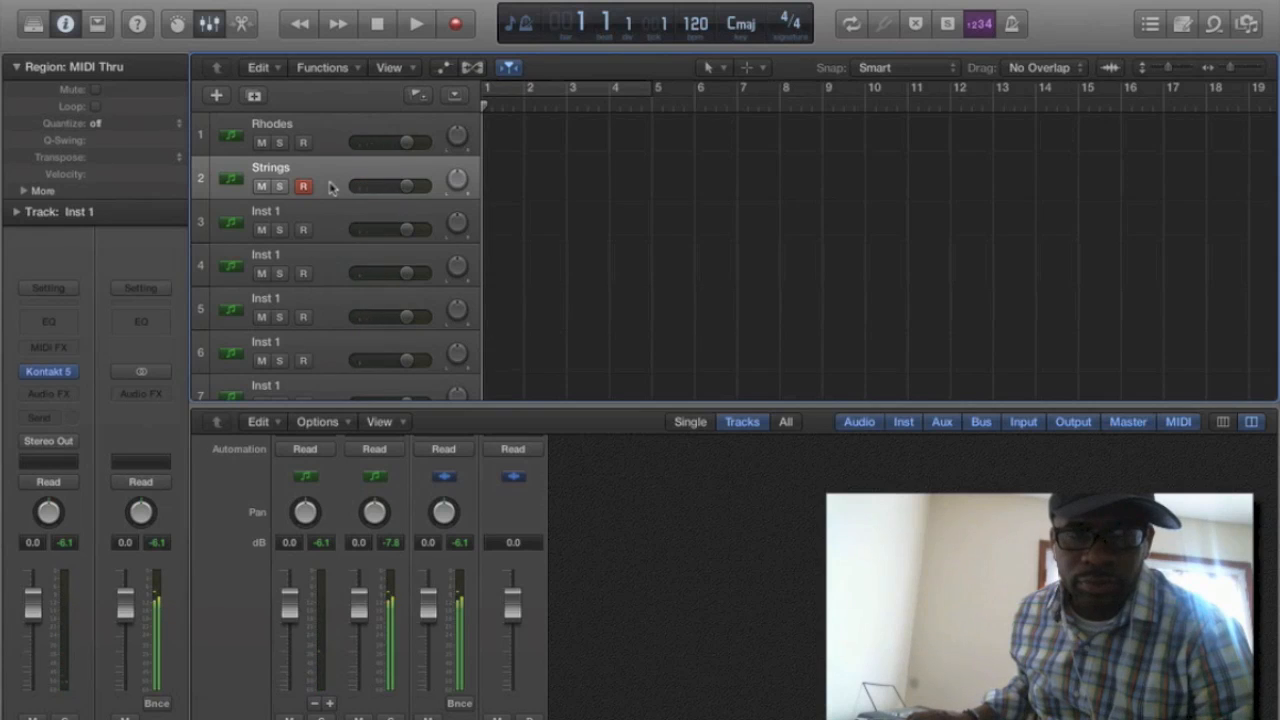
drag(358, 600, 358, 655)
click(330, 142)
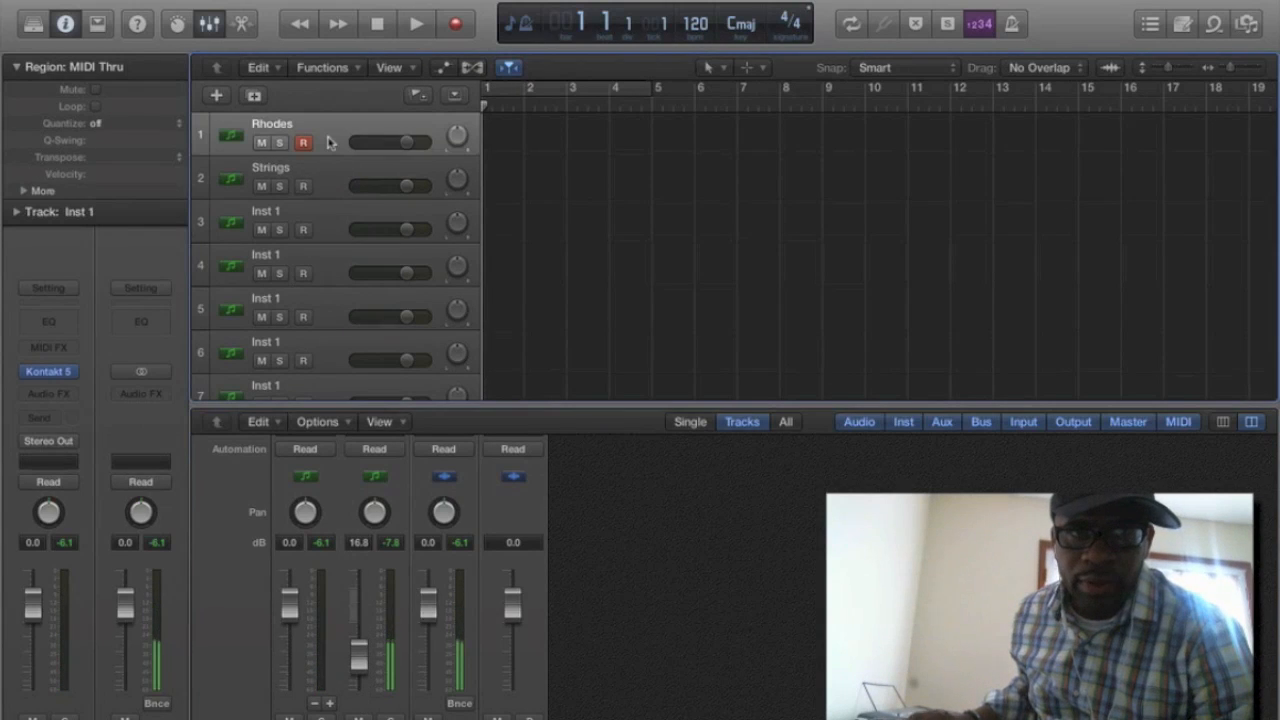
drag(360, 655, 360, 598)
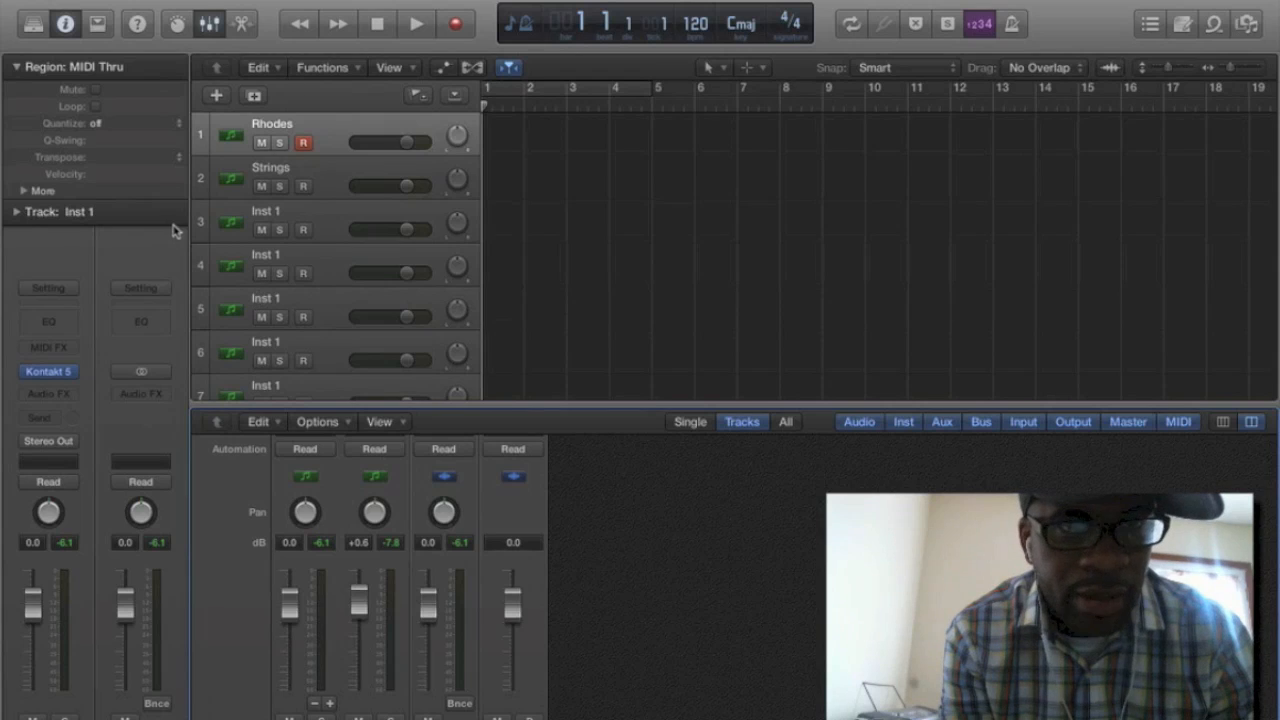
Step: Reopen the Kontakt instrument and load Scarbee Rickenbacker Bass - Palm Muted from the libraries as the third sound
click(47, 374)
scroll(401, 436, down, 5)
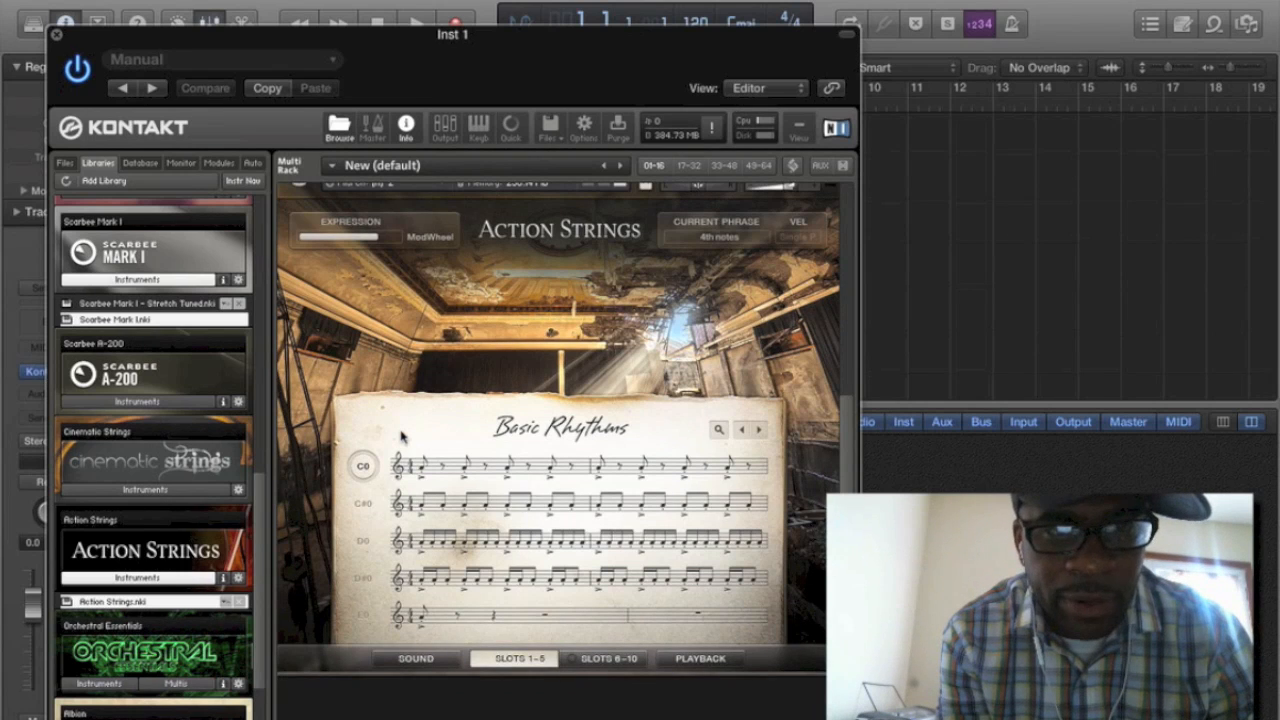
scroll(175, 558, down, 3)
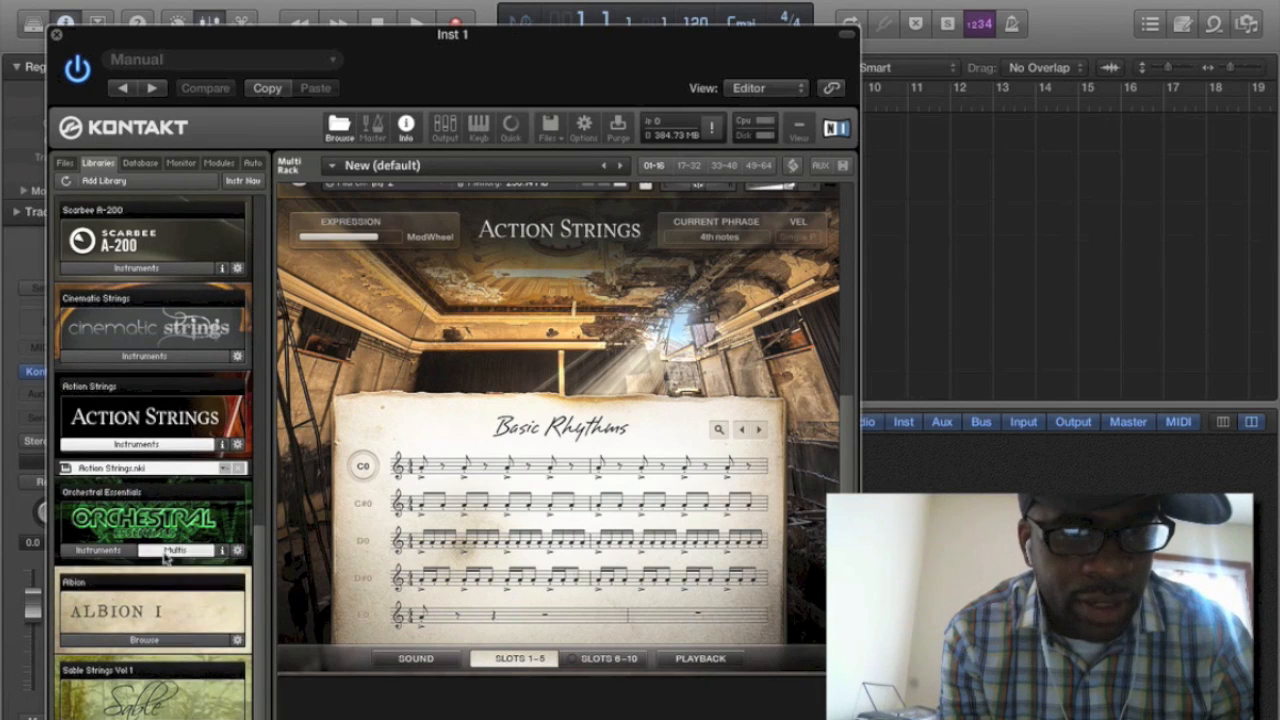
click(175, 550)
scroll(147, 450, up, 10)
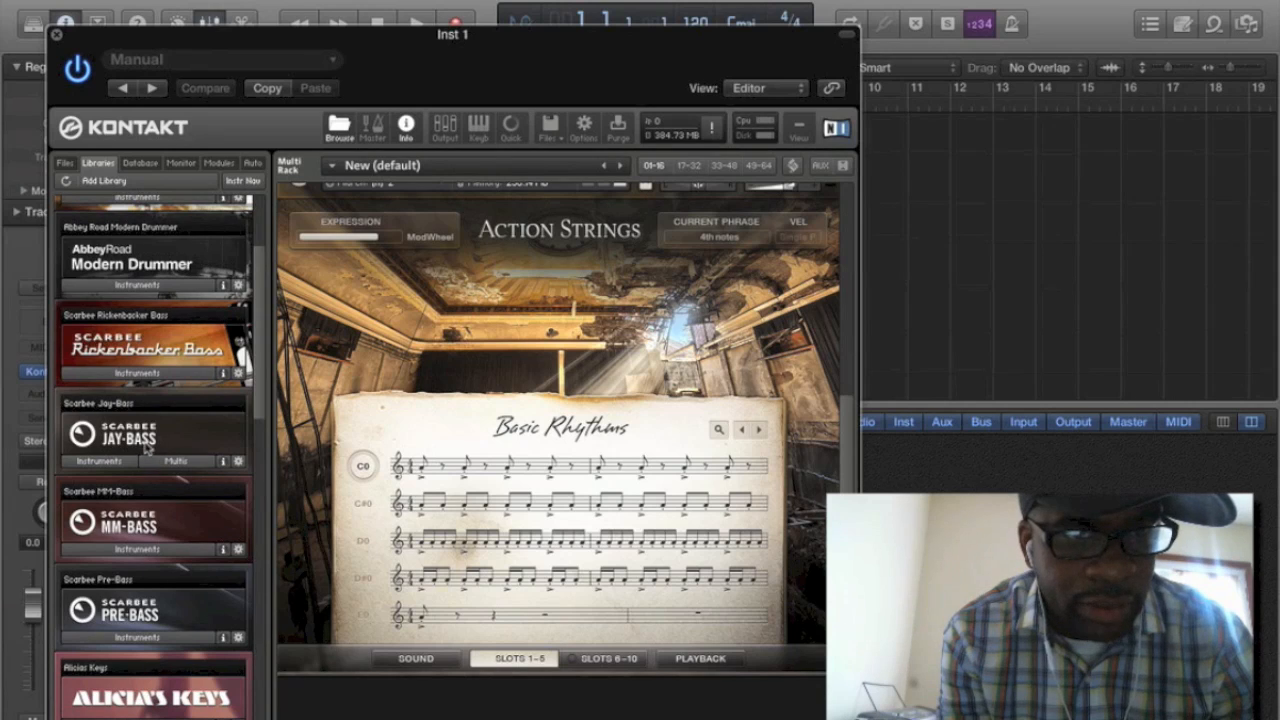
click(140, 373)
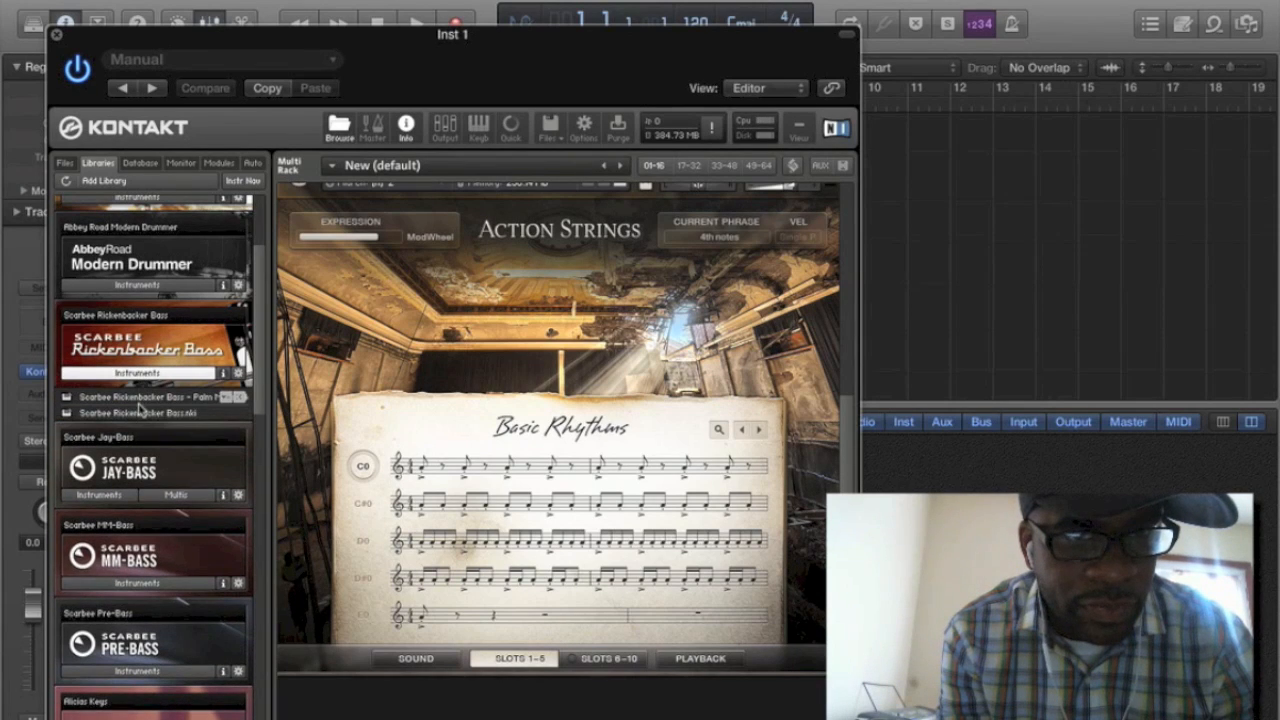
double_click(133, 398)
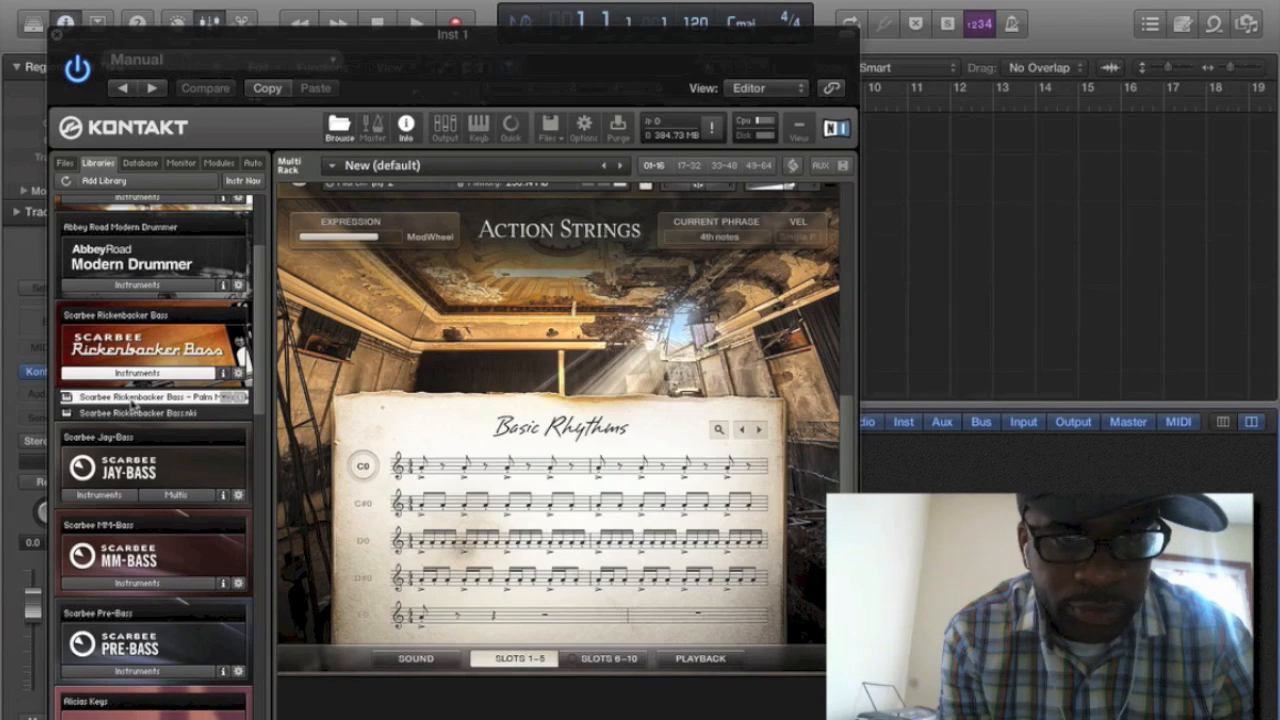
Step: Route the Rickenbacker Bass in the Kontakt rack to output st.3 and close the plug-in window
scroll(408, 514, down, 10)
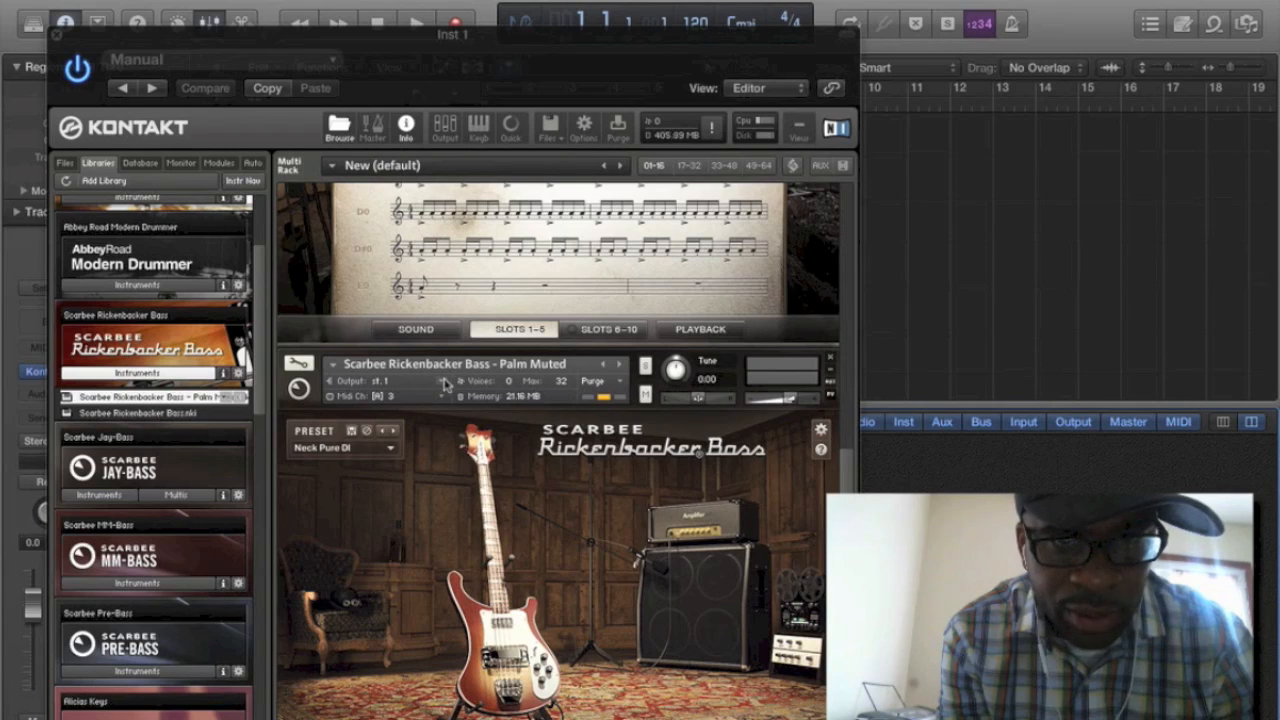
scroll(445, 387, up, 3)
scroll(440, 340, up, 10)
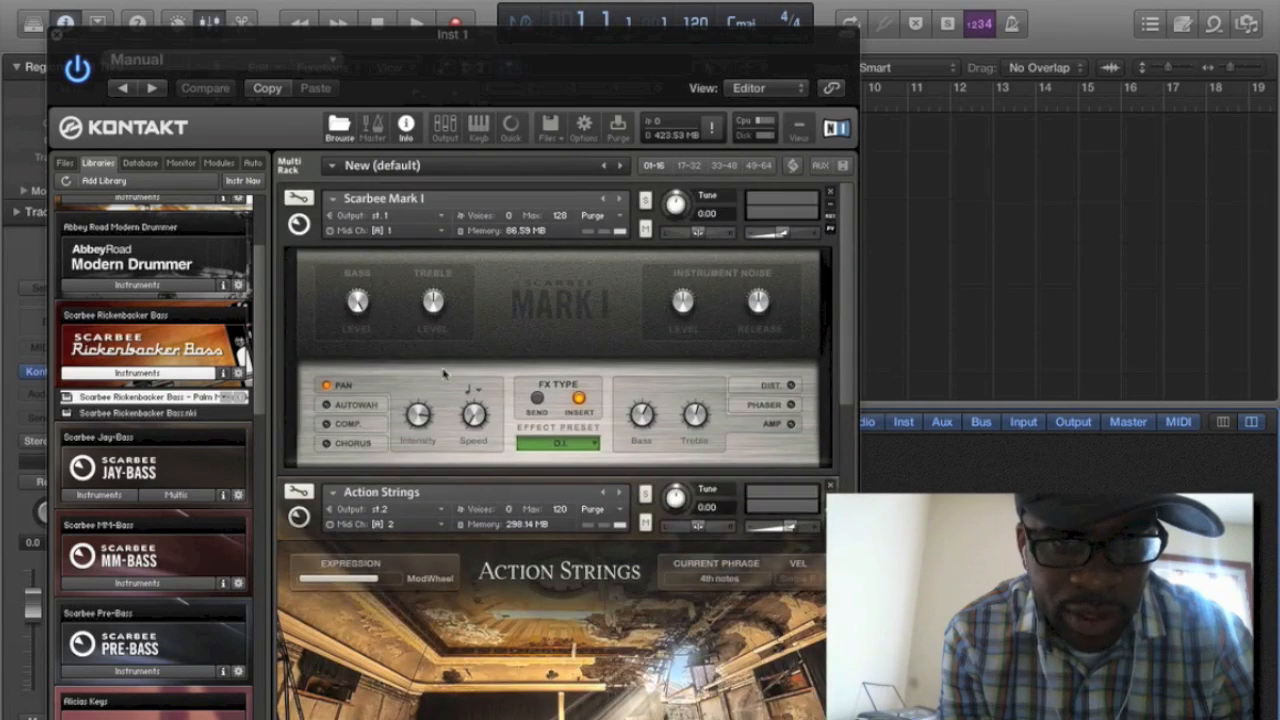
scroll(437, 329, down, 12)
scroll(440, 331, down, 3)
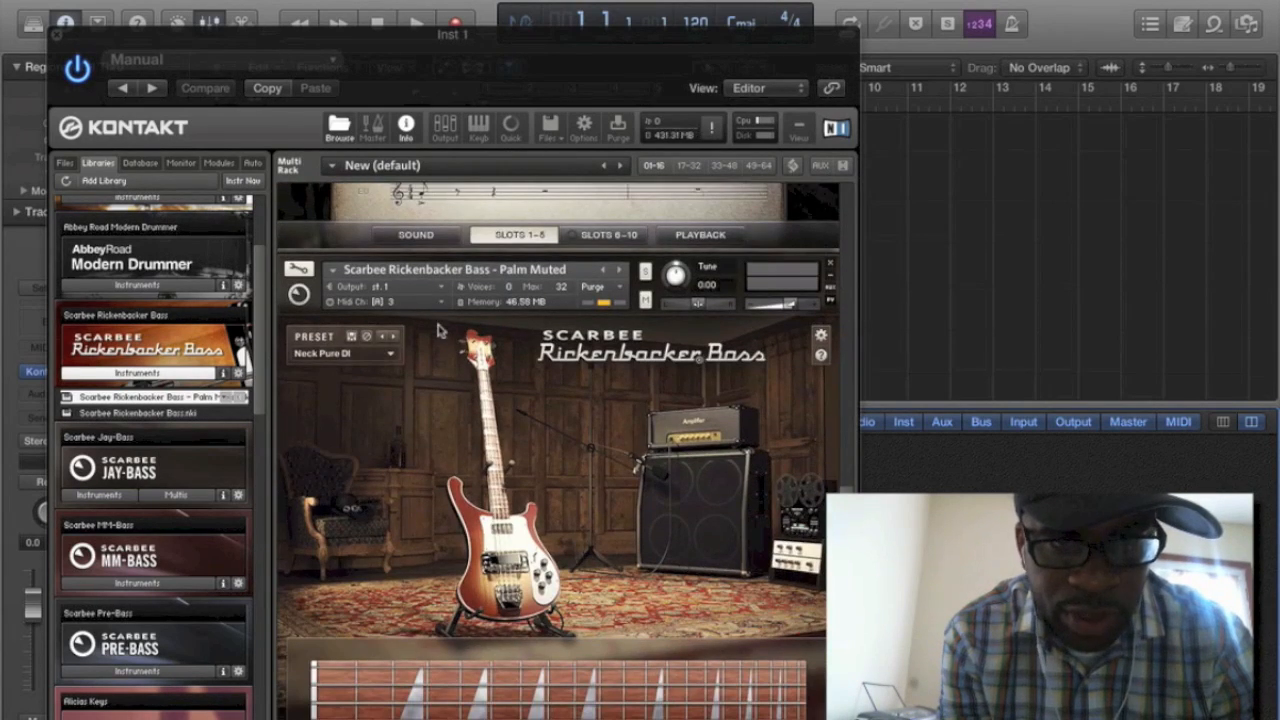
click(438, 288)
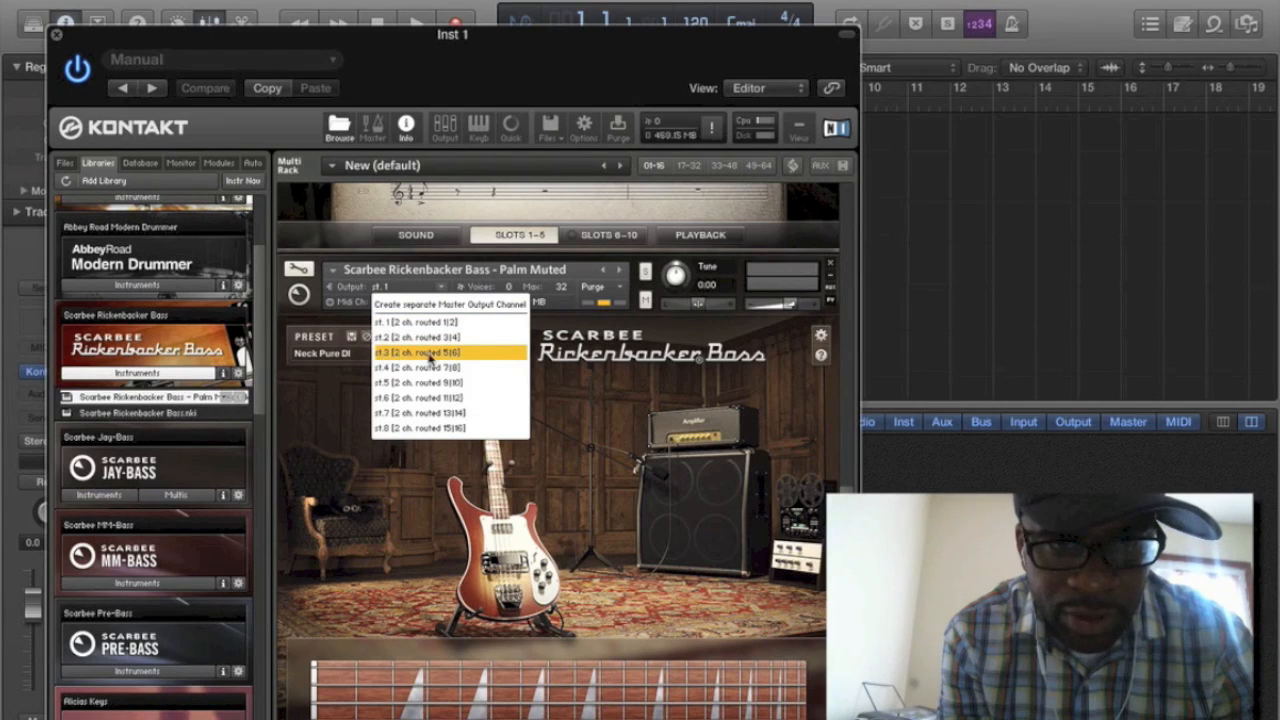
click(431, 355)
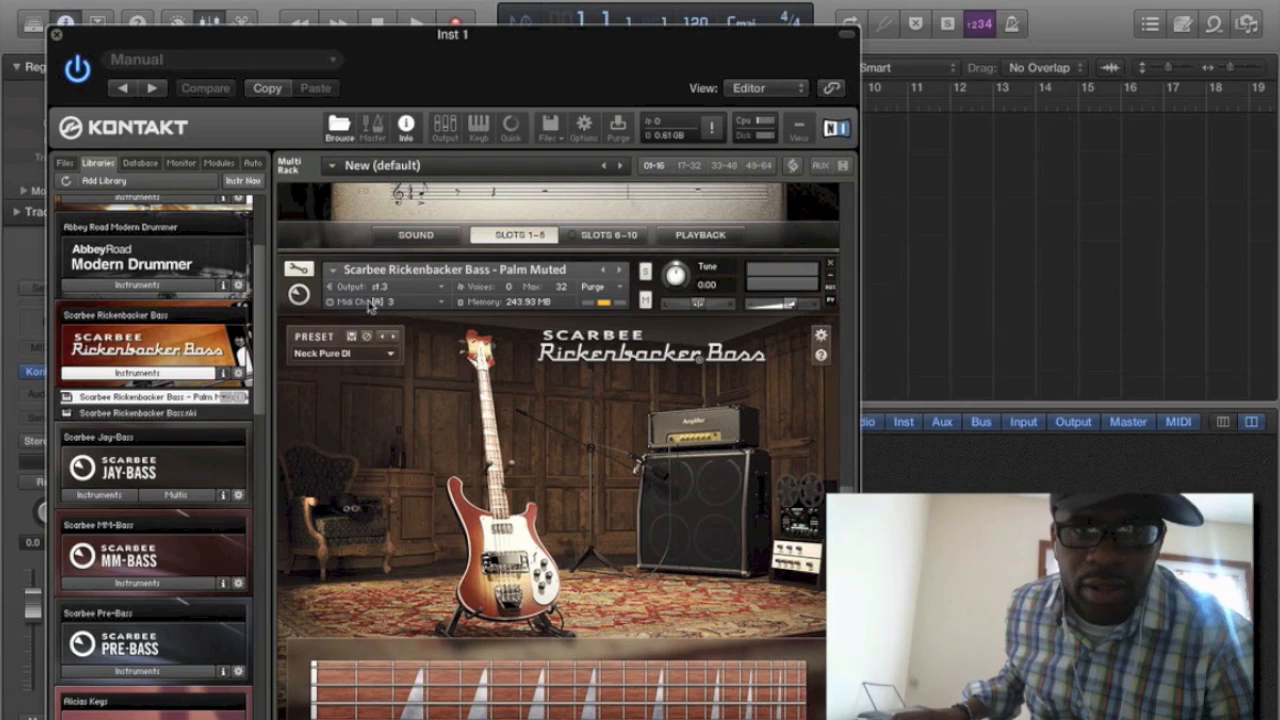
click(57, 35)
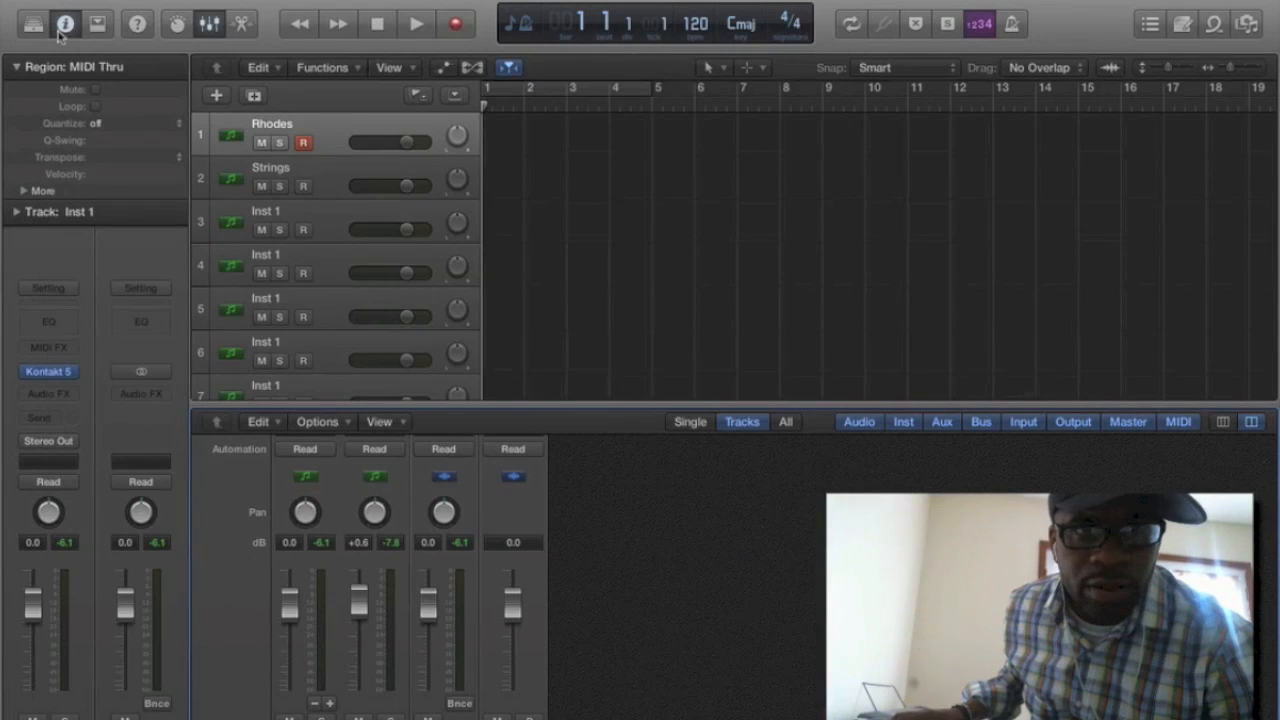
Step: Rename the third track as Bass and add an aux channel strip in the mixer for Kontakt's third output
click(320, 228)
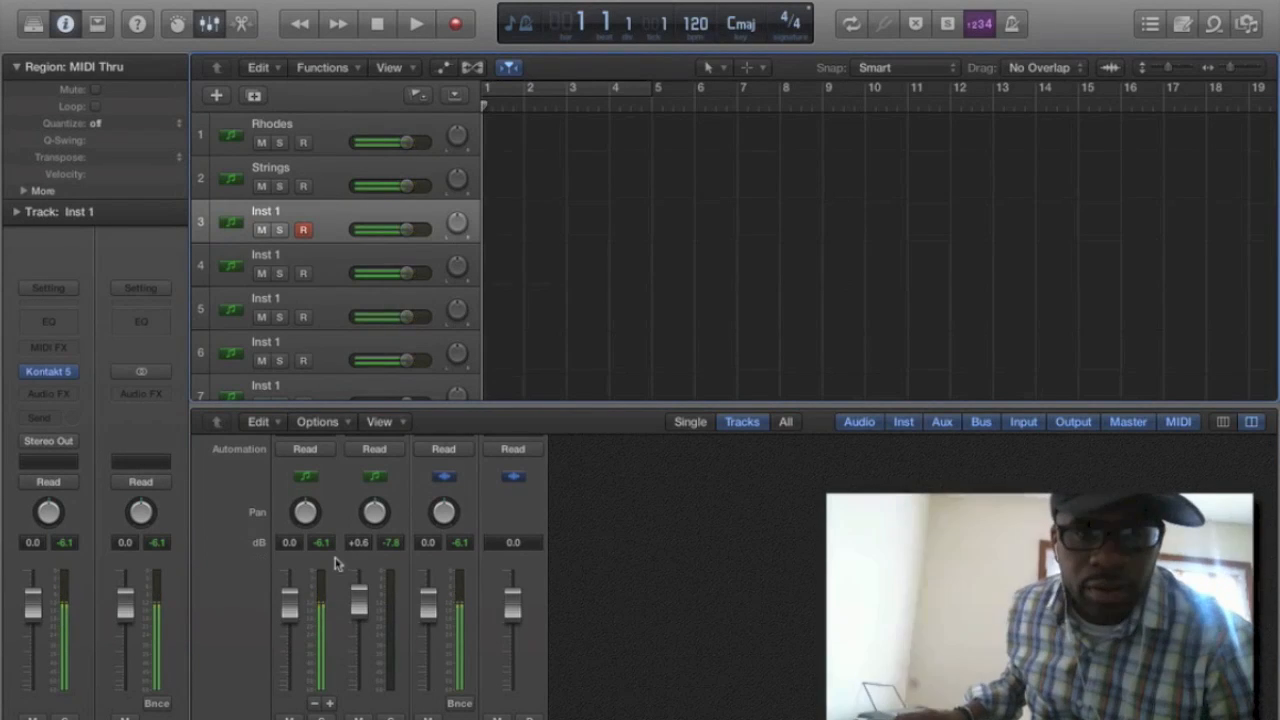
scroll(335, 565, down, 1)
scroll(335, 565, up, 1)
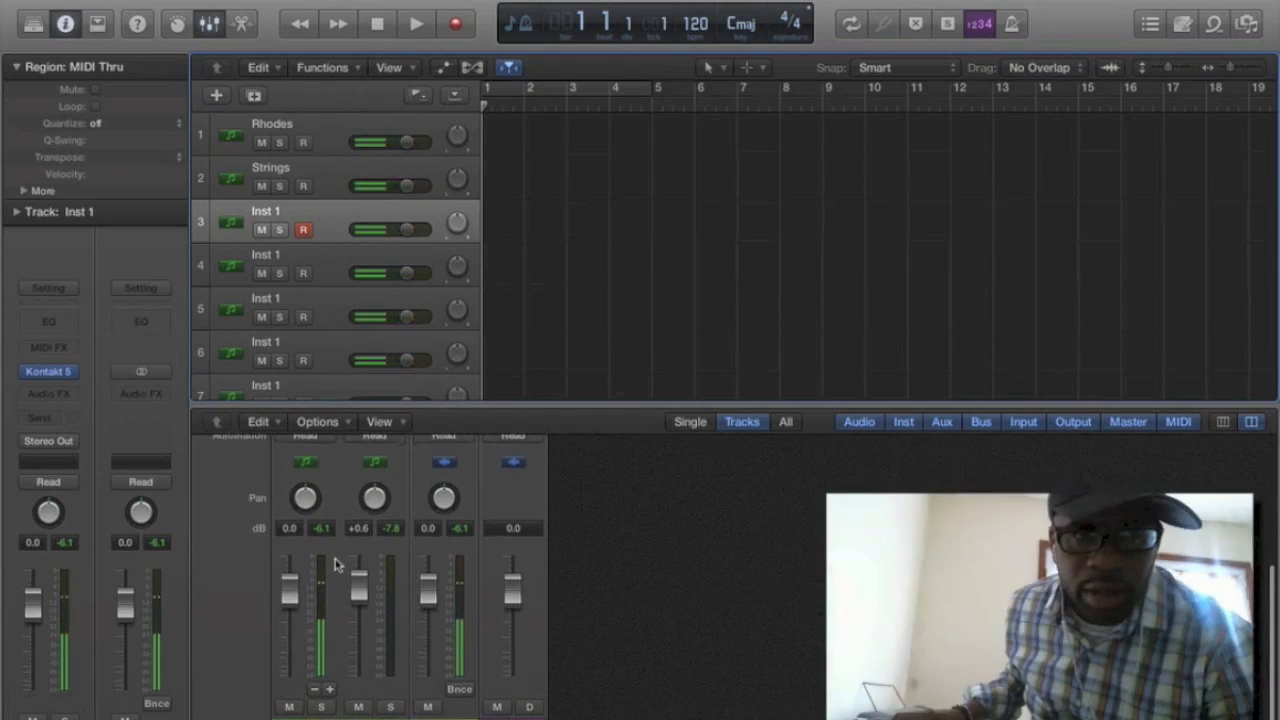
double_click(266, 213)
text(B)
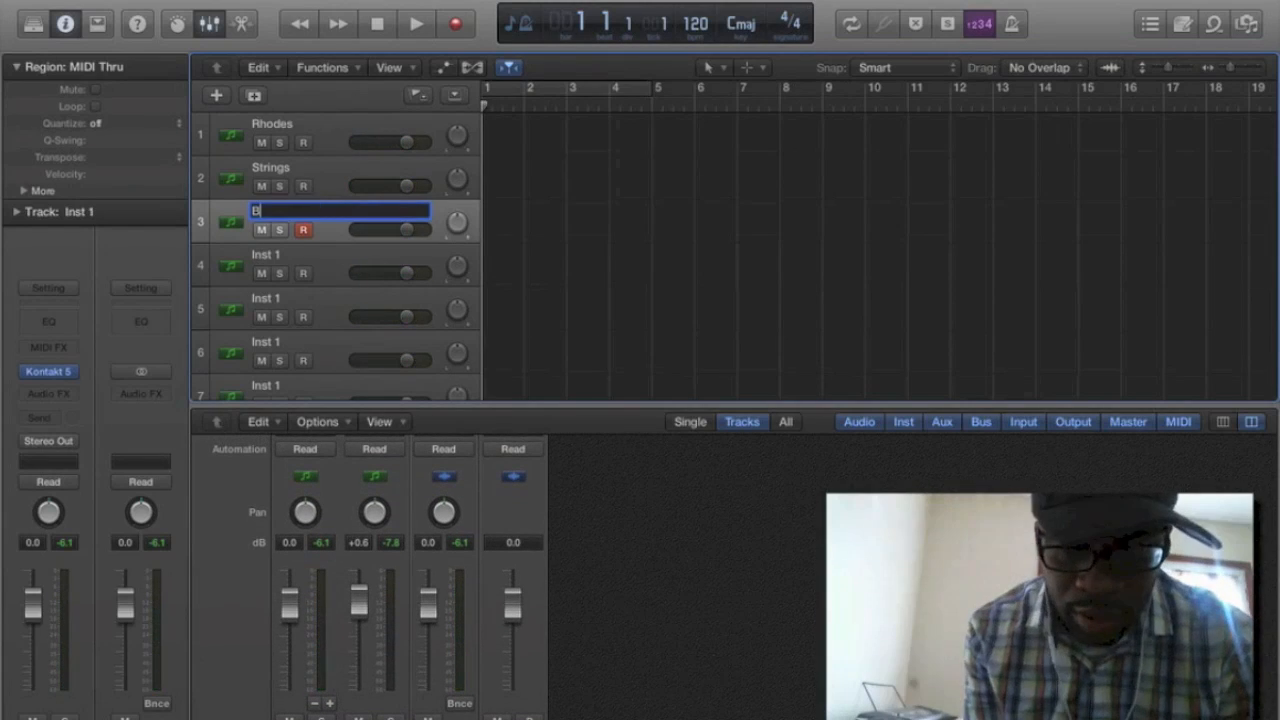
text(ass)
key(Return)
scroll(354, 600, down, 1)
scroll(329, 651, up, 1)
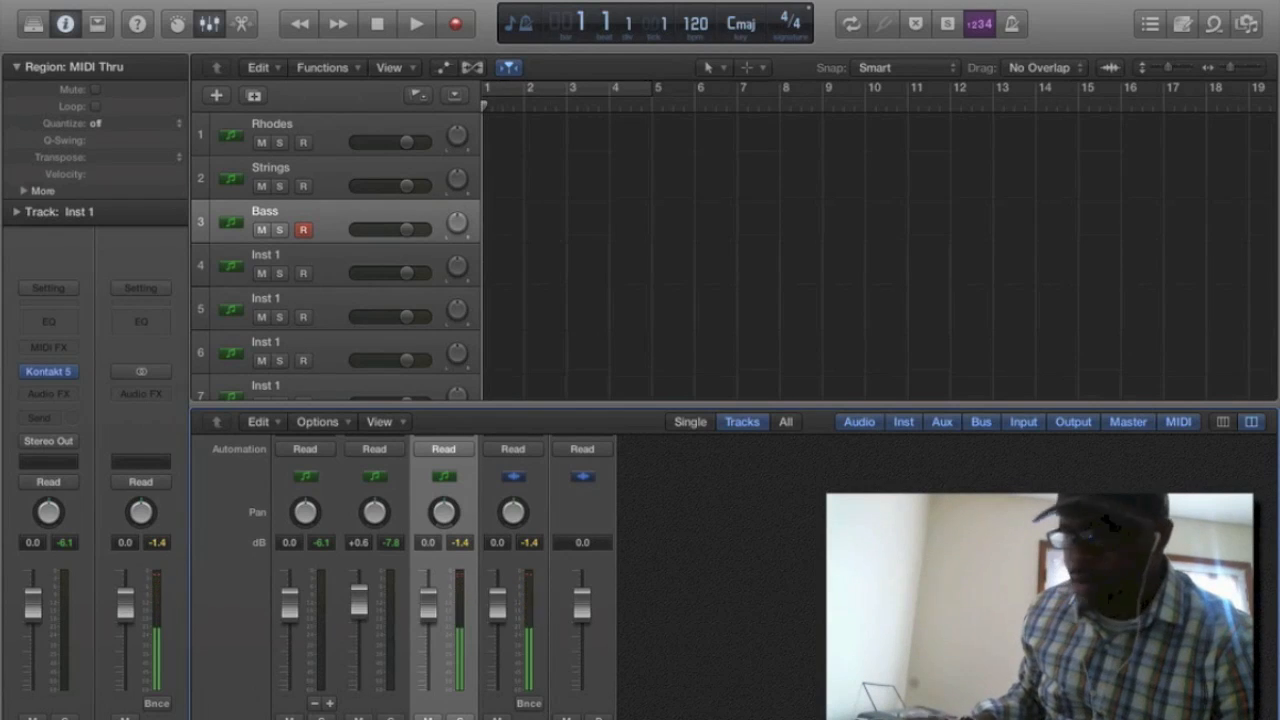
Step: Select the Strings and Rhodes tracks in turn to check that each sound plays through its own mixer channel
click(337, 168)
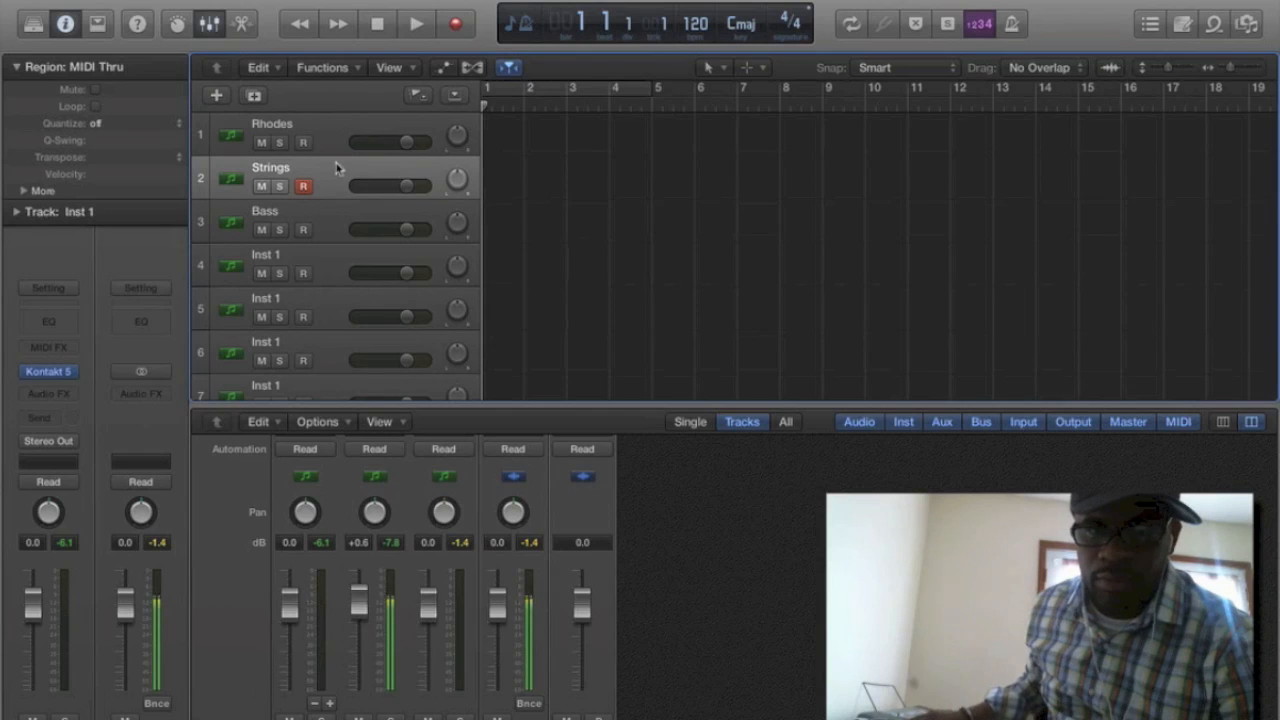
click(337, 134)
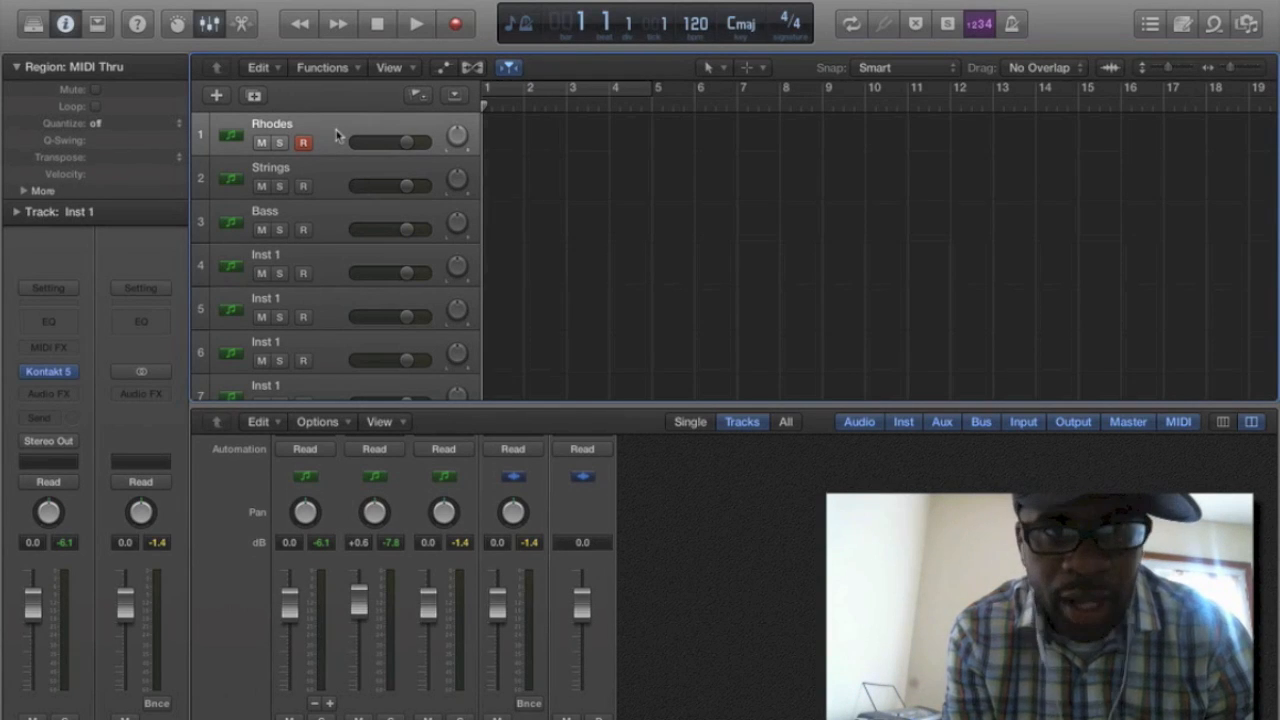
click(376, 22)
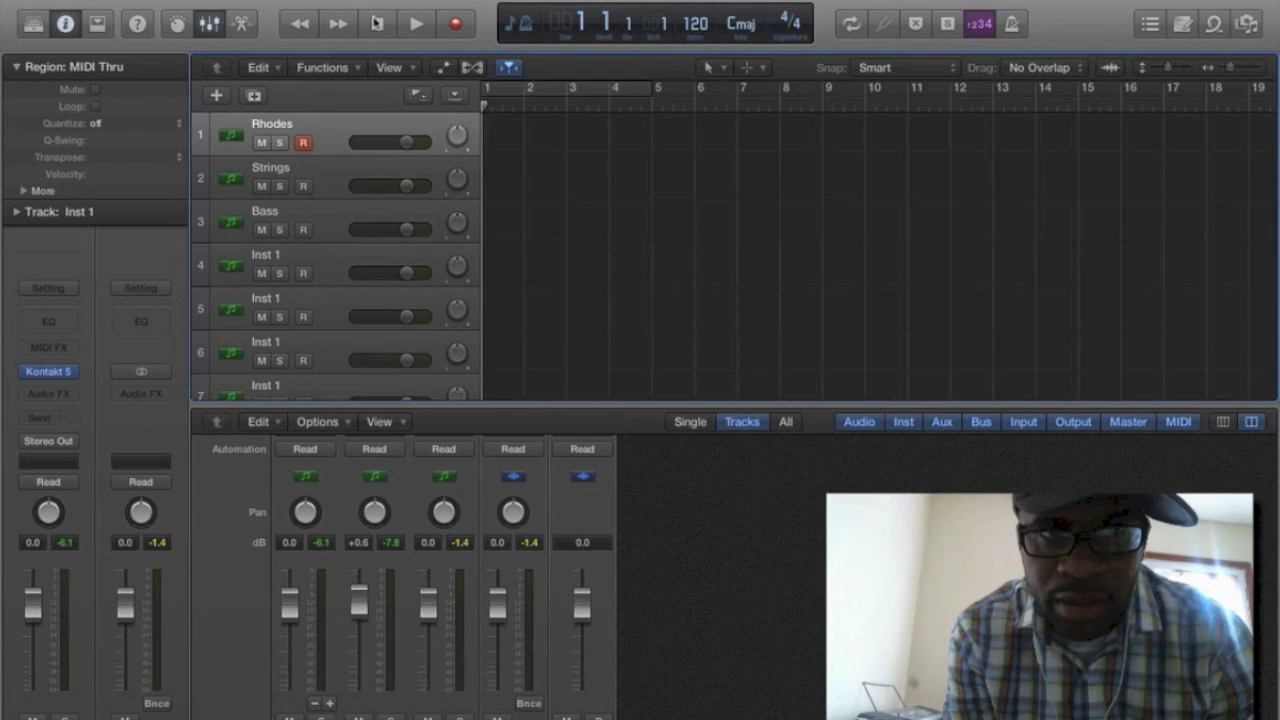